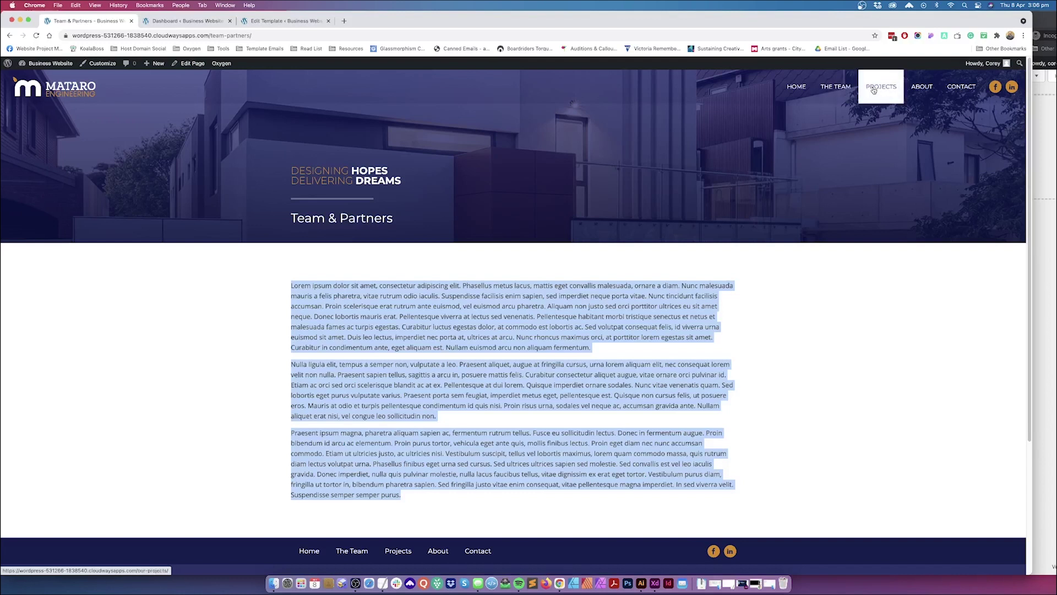
- Examine the header tagline and page title on the site's Projects, About, Contact and Team pages
left_click(876, 91)
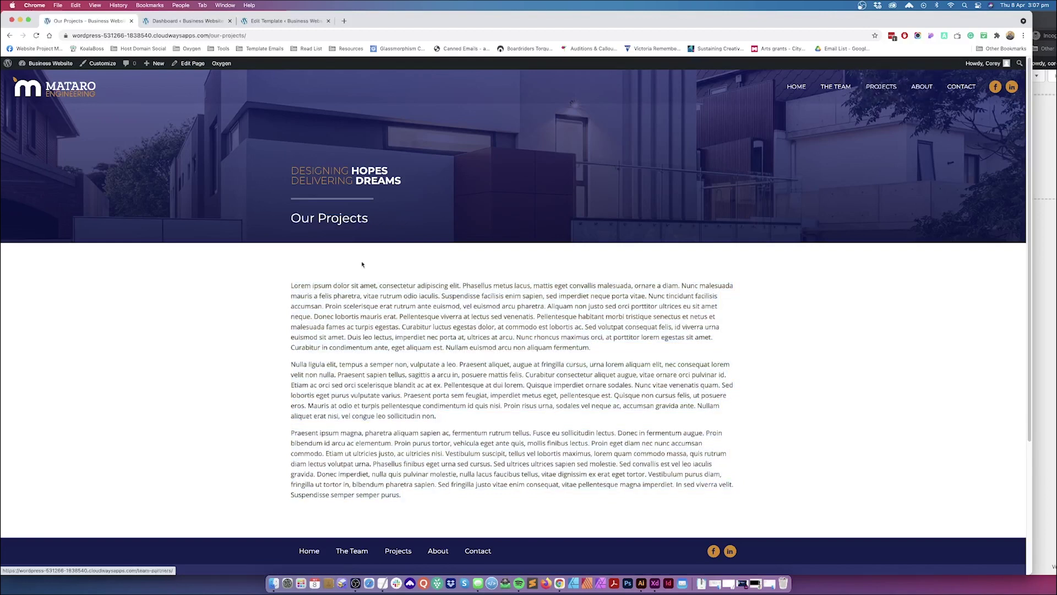
left_click_drag(295, 219, 370, 220)
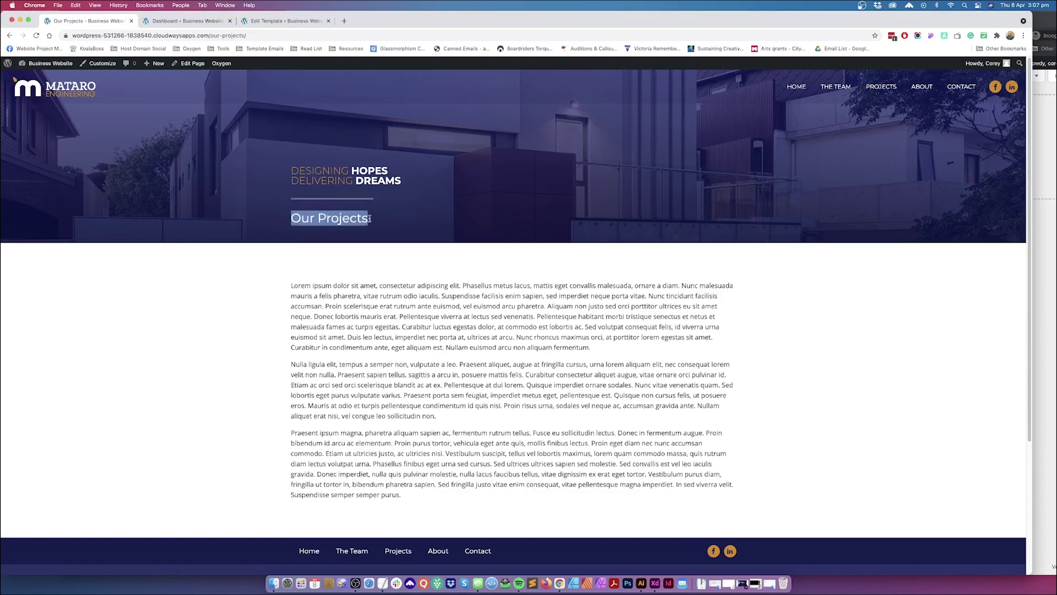
left_click(920, 88)
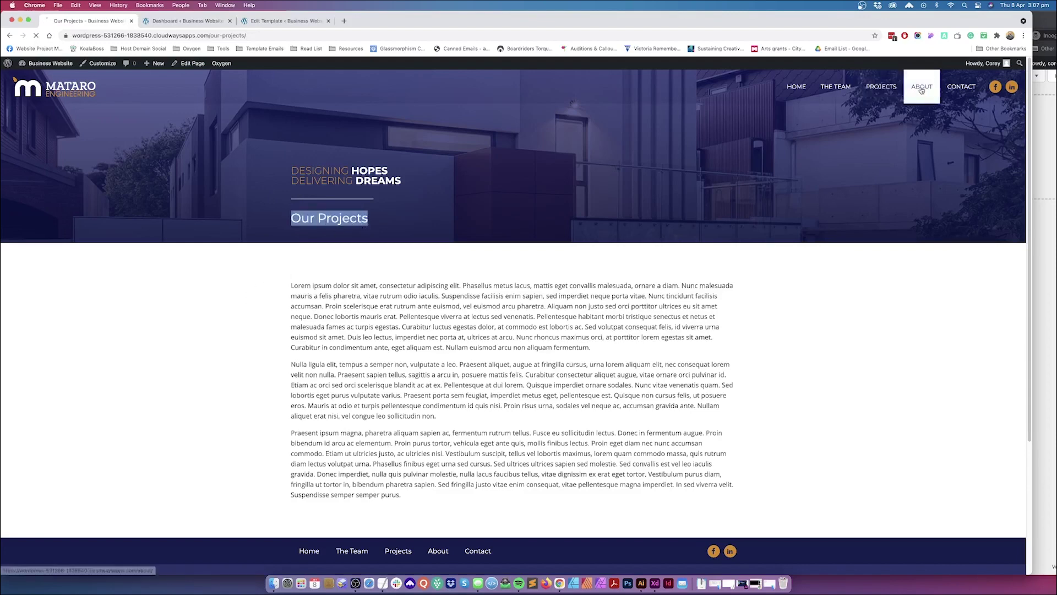
left_click(955, 92)
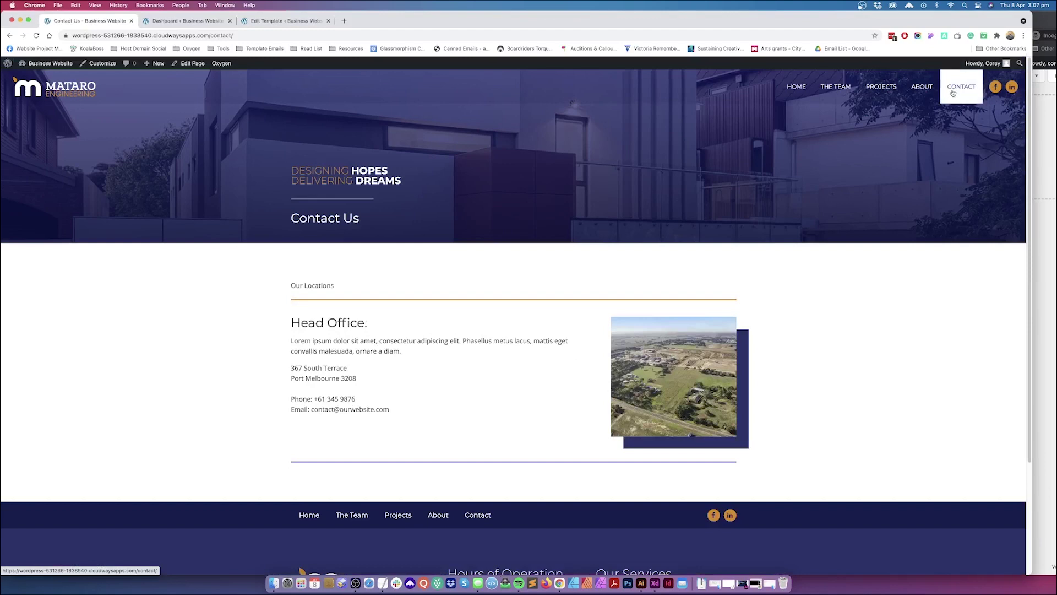
left_click(827, 87)
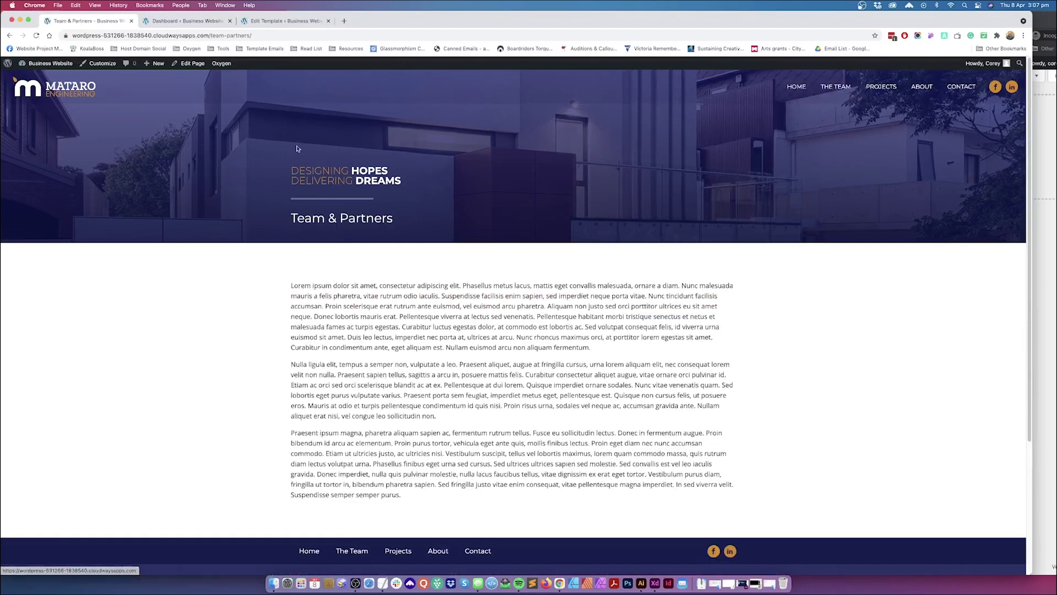
left_click_drag(293, 170, 404, 181)
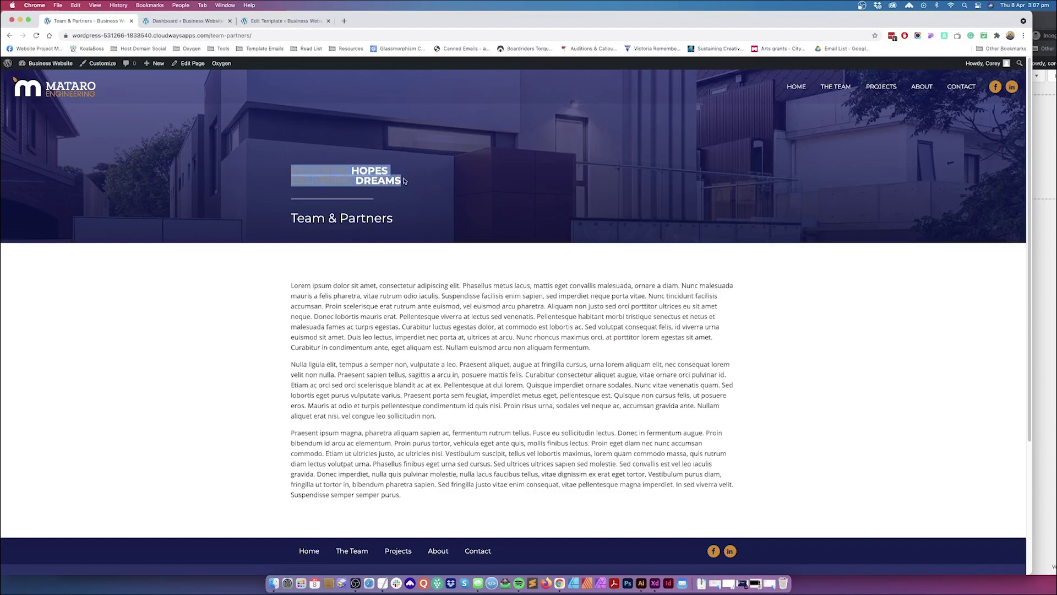
left_click(404, 182)
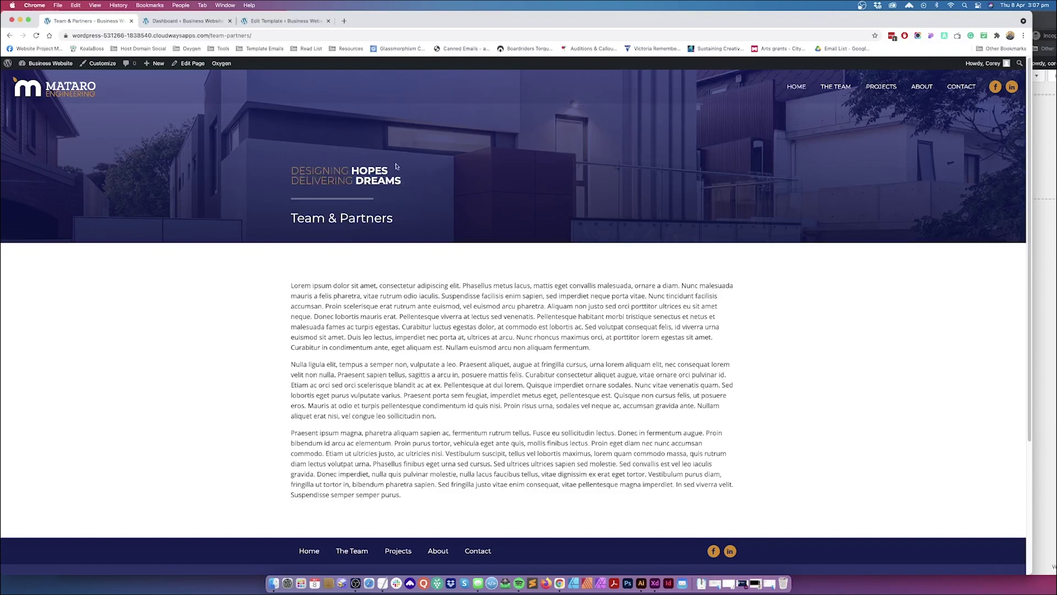
left_click_drag(294, 172, 402, 182)
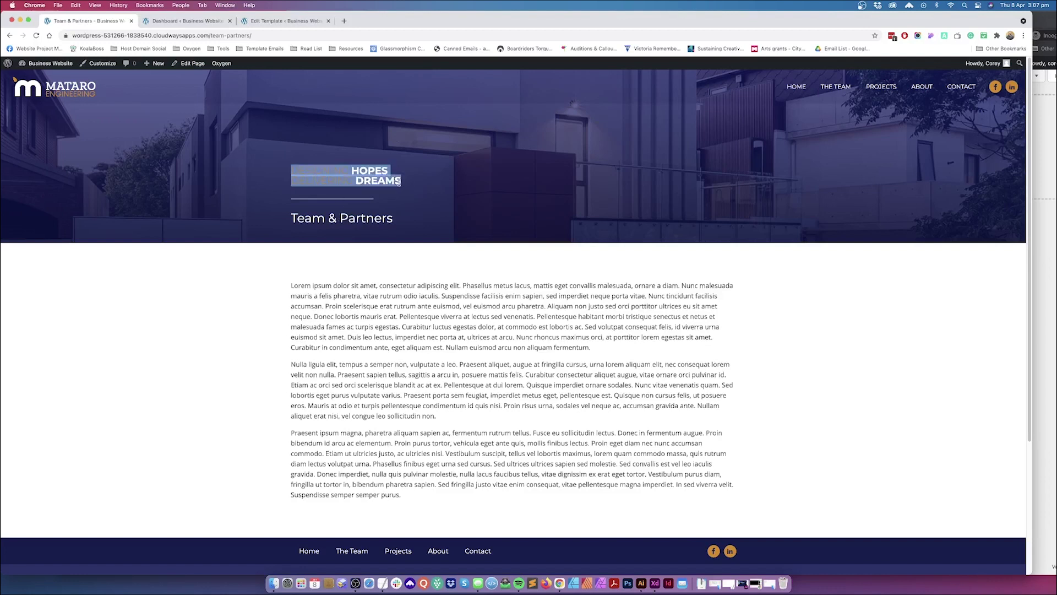
left_click_drag(292, 218, 401, 224)
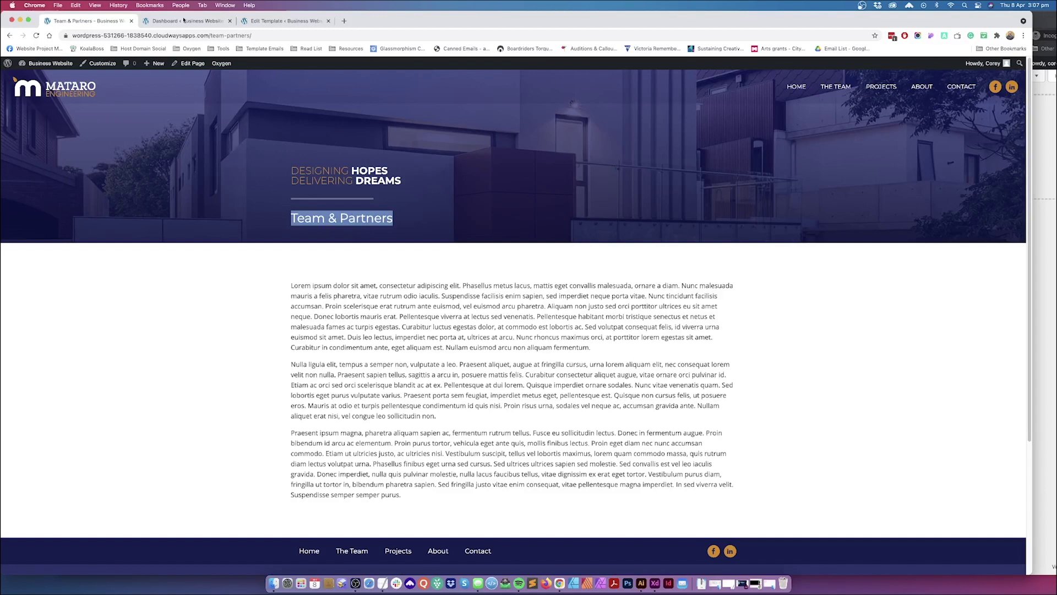
- Create a new Advanced Custom Fields field group in the WordPress dashboard and title it "Custom Headers"
left_click(186, 22)
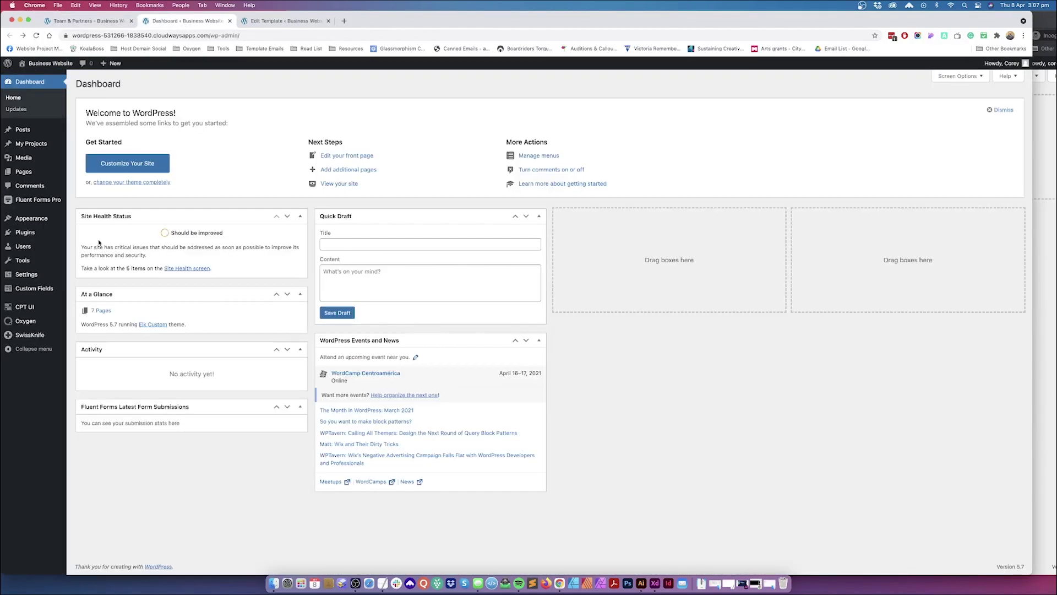
mouse_move(52, 288)
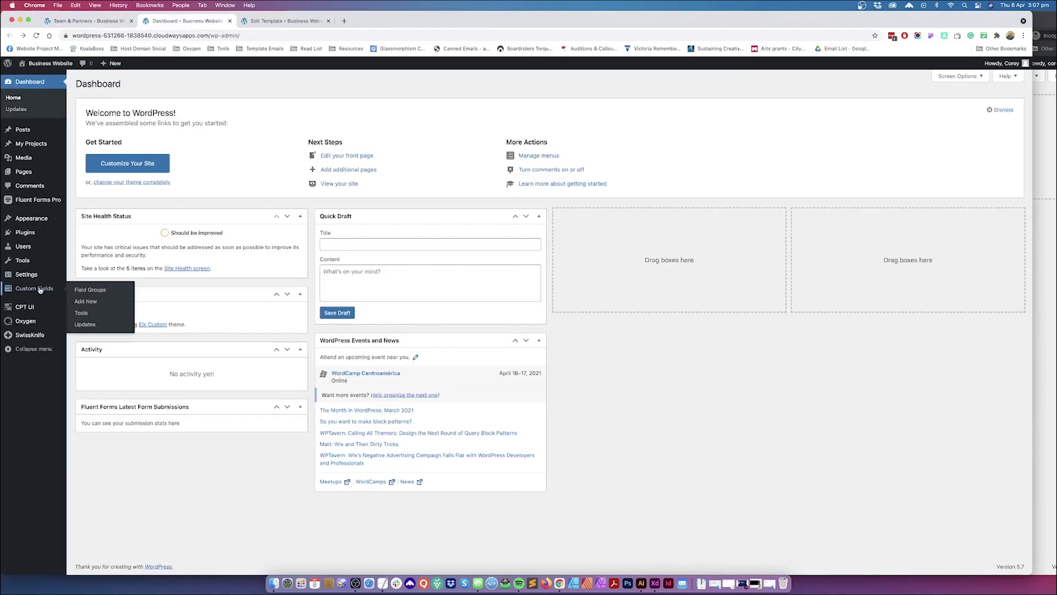
left_click(89, 290)
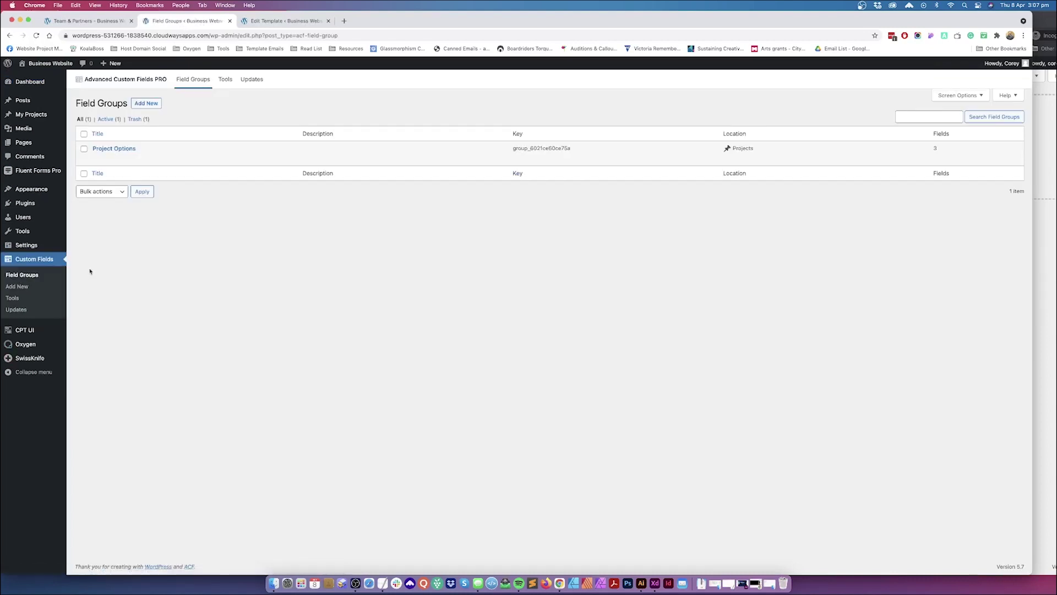
mouse_move(34, 114)
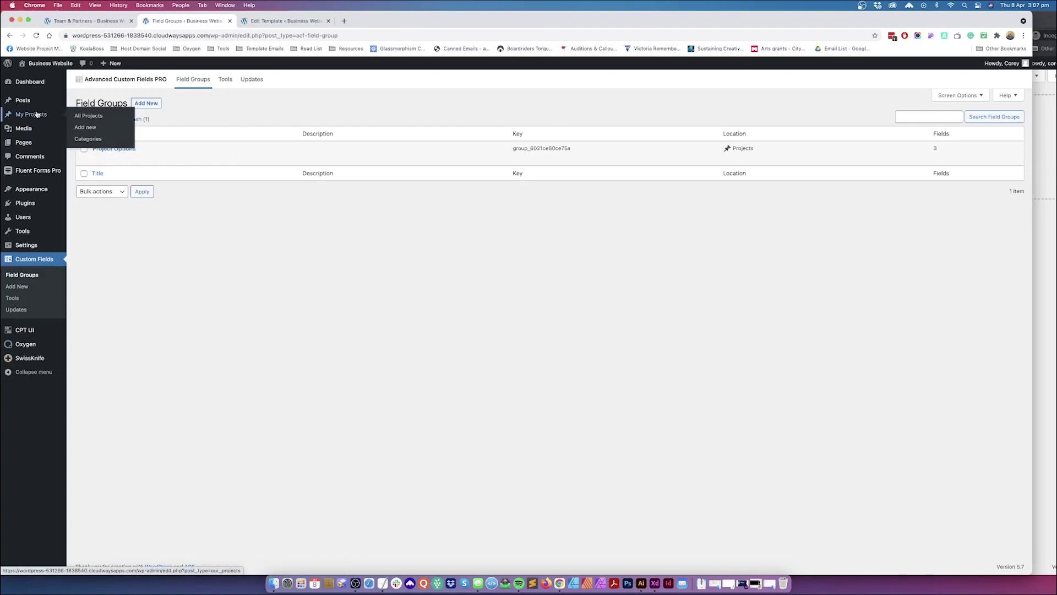
left_click(153, 106)
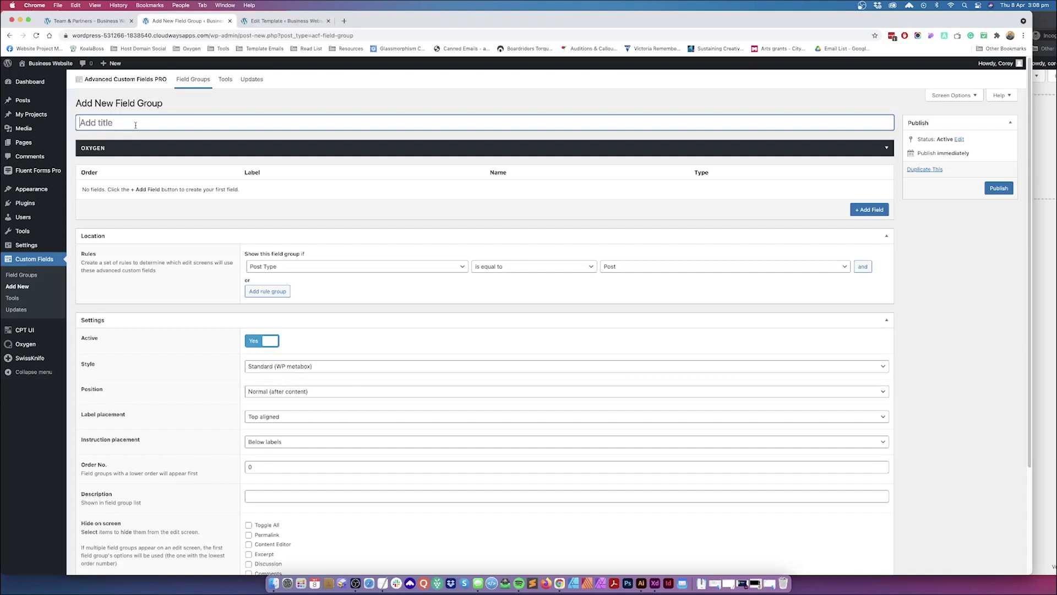
type("Custom Headers")
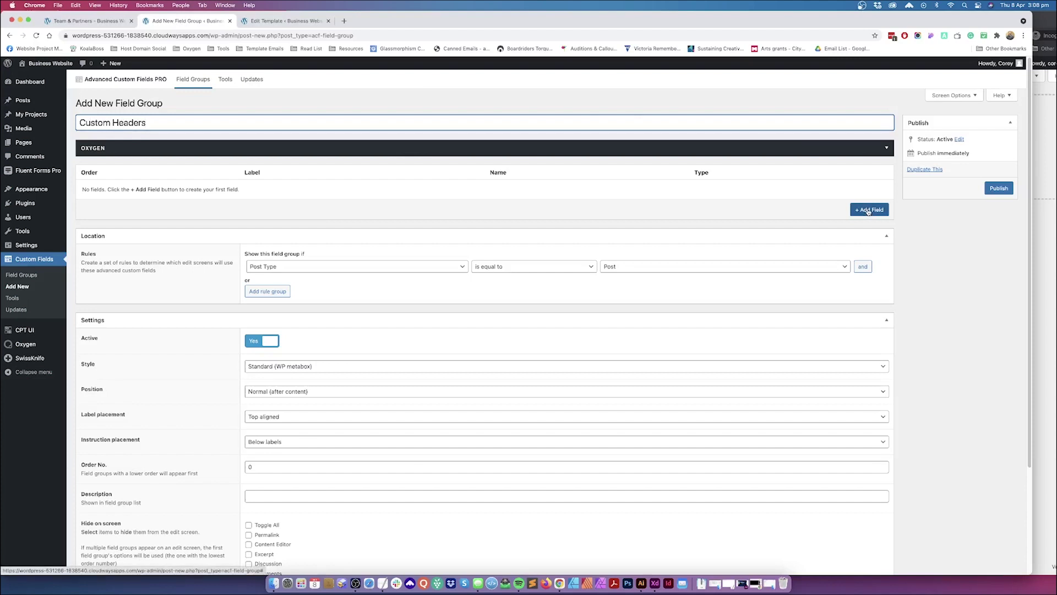
- Add a first field to the group with the label "Header Text" and the name header_text
left_click(870, 213)
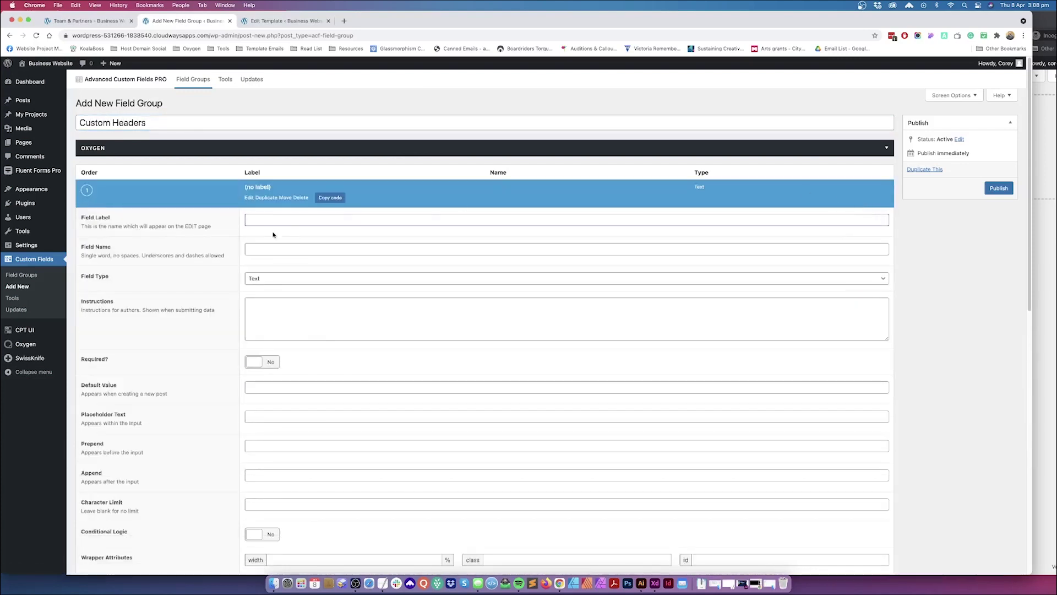
type("Header Text")
left_click(270, 249)
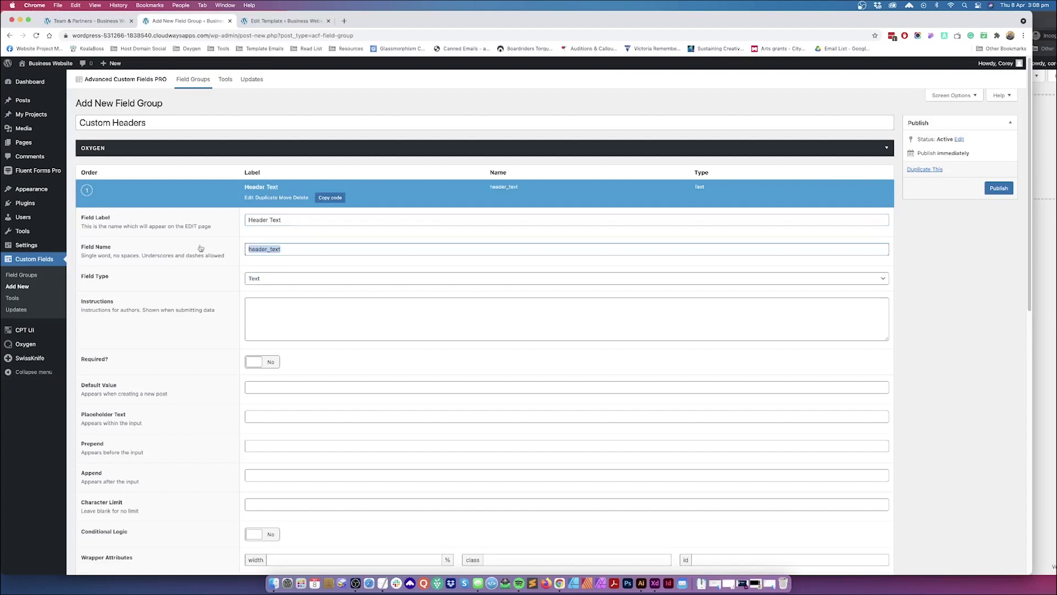
left_click(289, 247)
triple_click(278, 220)
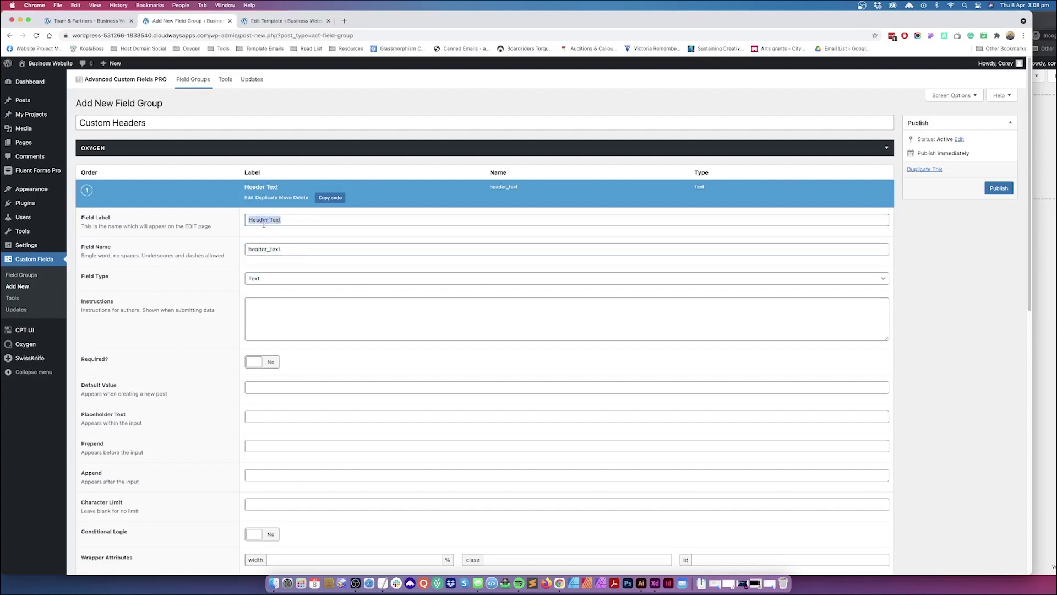
- Check the two-tone tagline on the Team & Partners page and set the Header Text field's type to Wysiwyg Editor
left_click(309, 278)
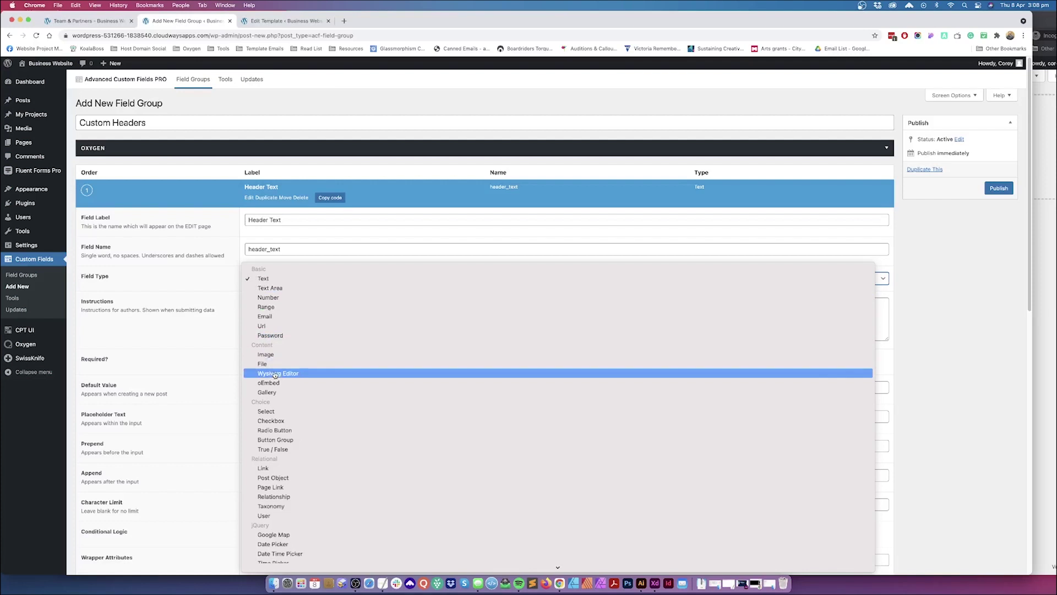
left_click(99, 21)
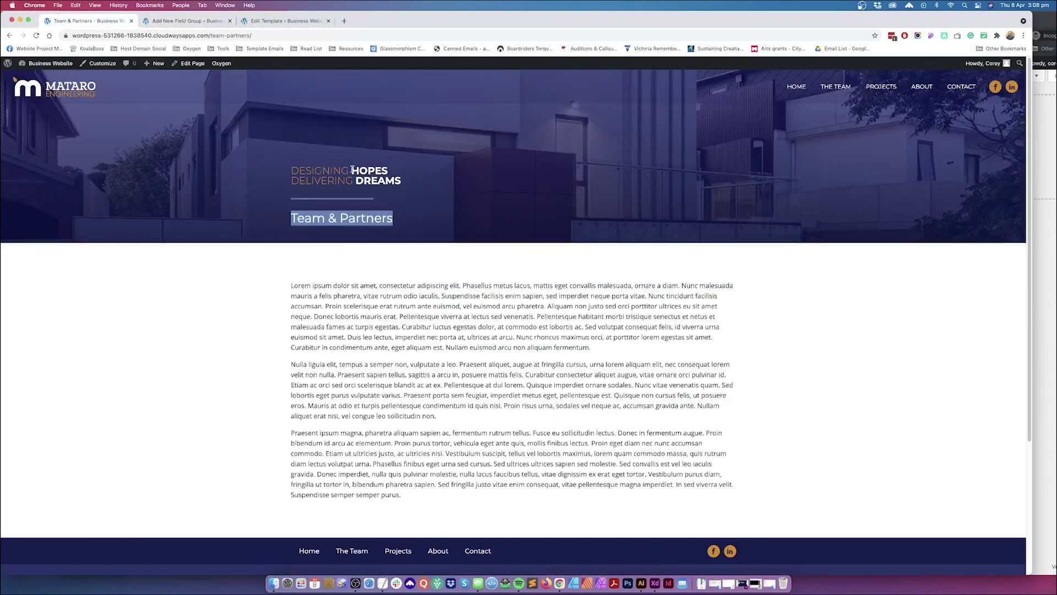
left_click_drag(351, 169, 406, 180)
left_click(404, 181)
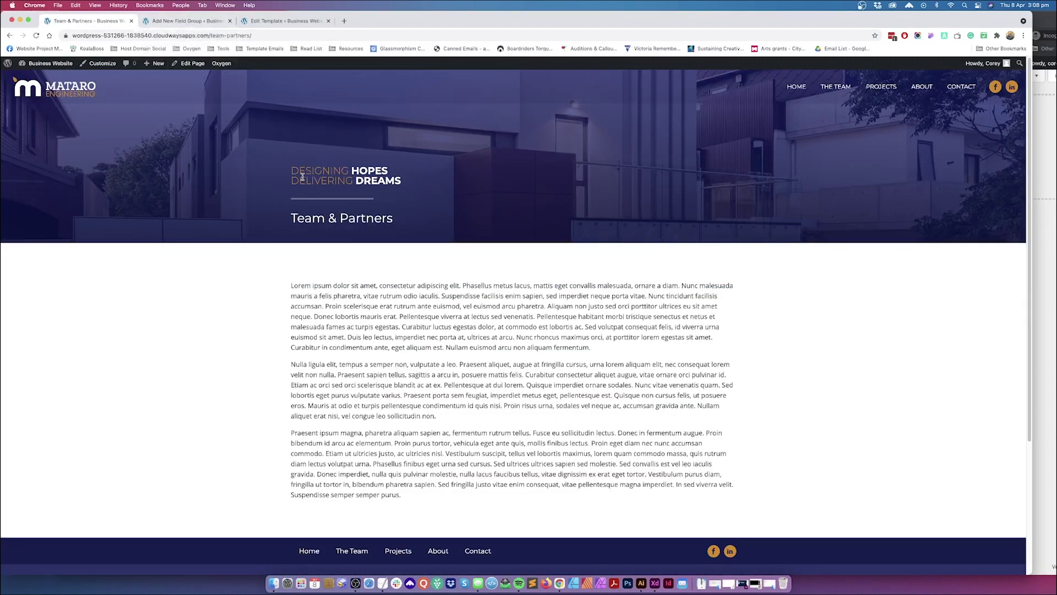
left_click_drag(291, 169, 408, 181)
left_click(179, 23)
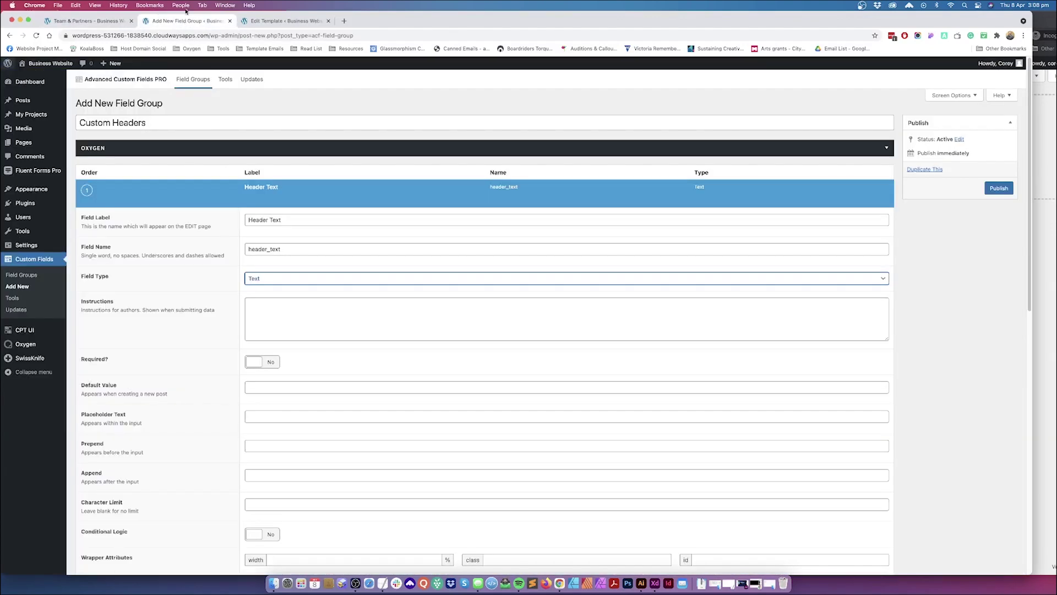
left_click(290, 279)
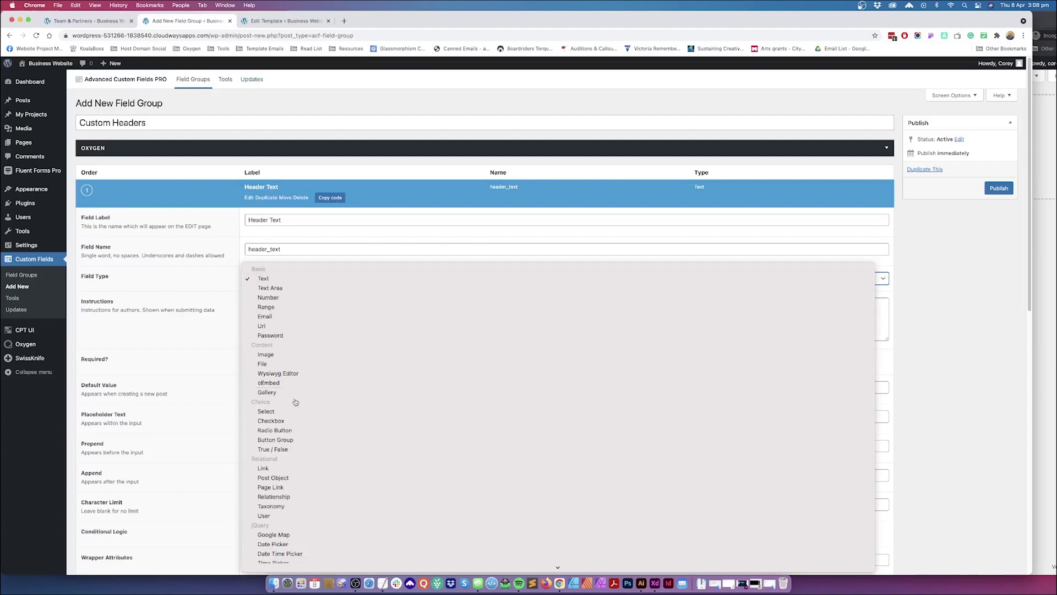
left_click(296, 375)
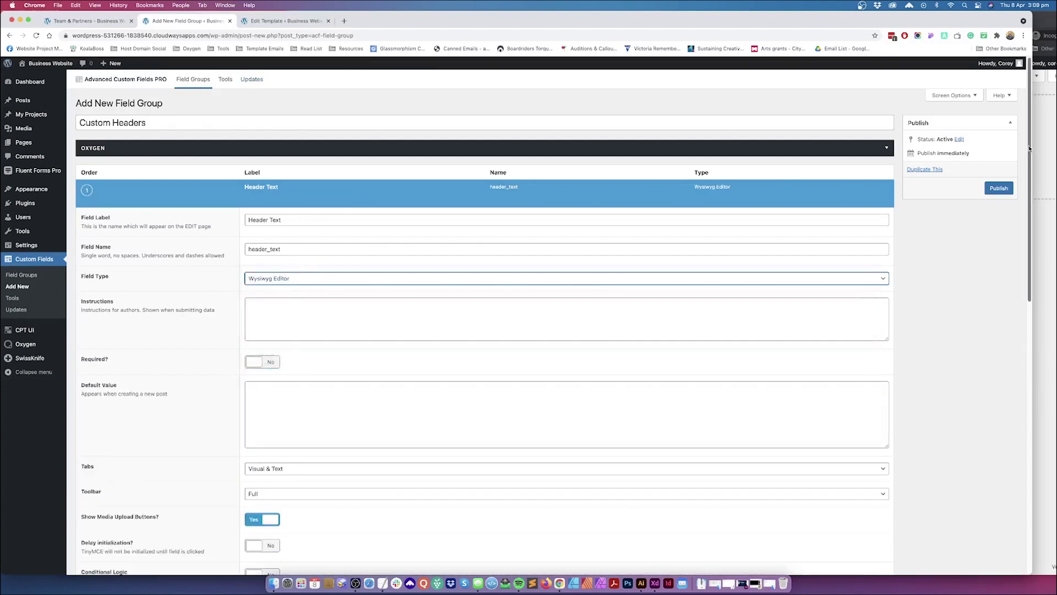
- Add a second field to the group with the label "Header Image" and the name header_image
scroll(1011, 182, "down", 3)
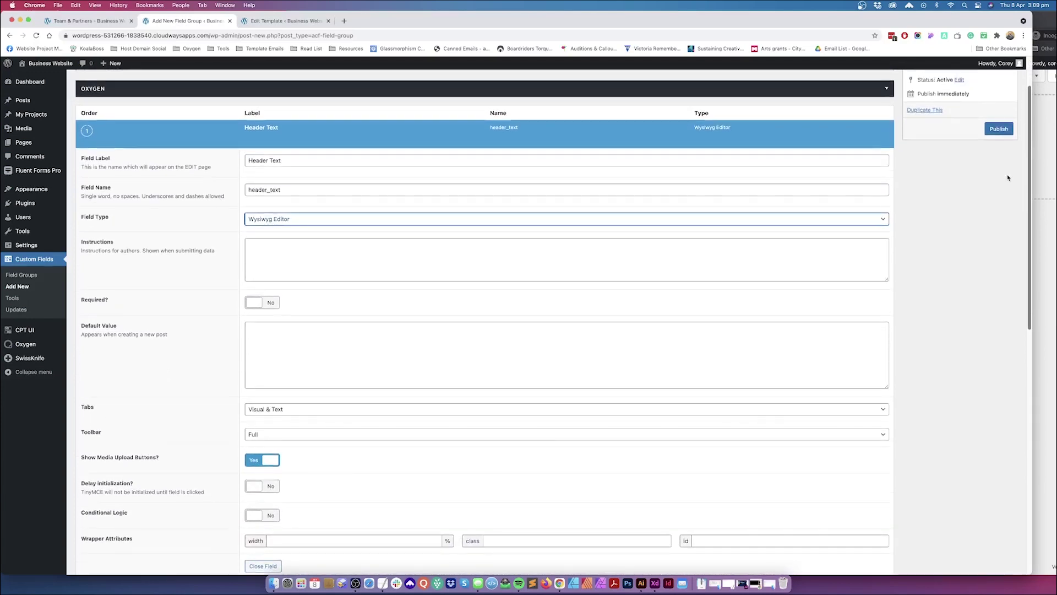
scroll(966, 200, "down", 5)
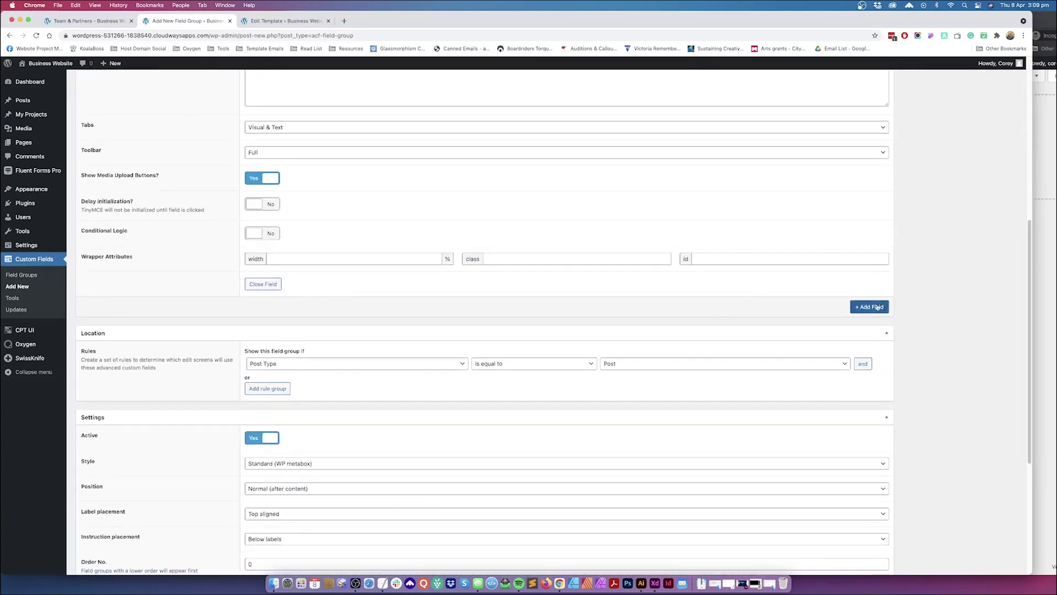
left_click(875, 308)
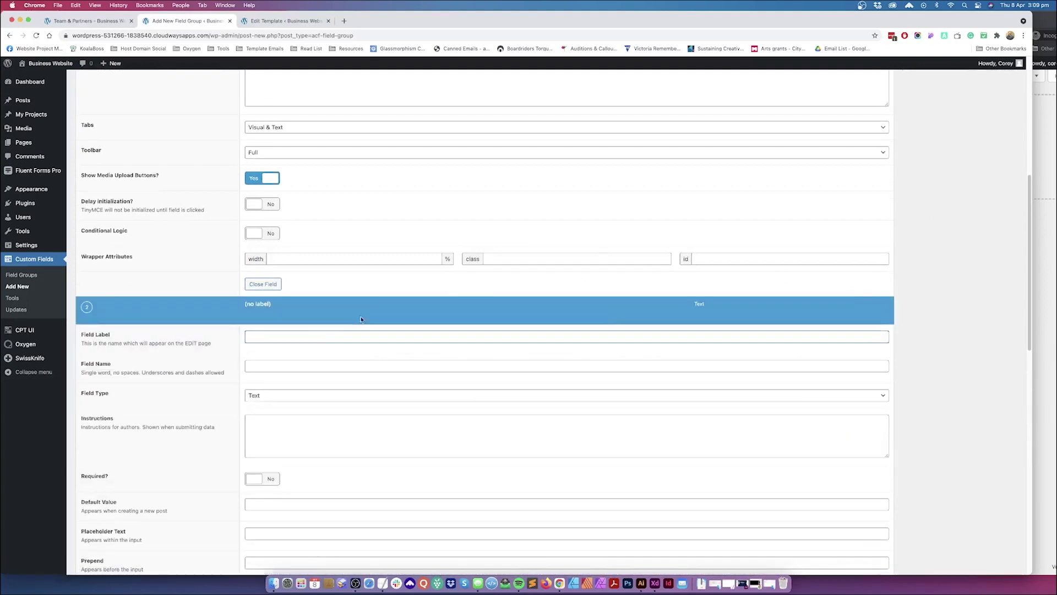
type("Header Image")
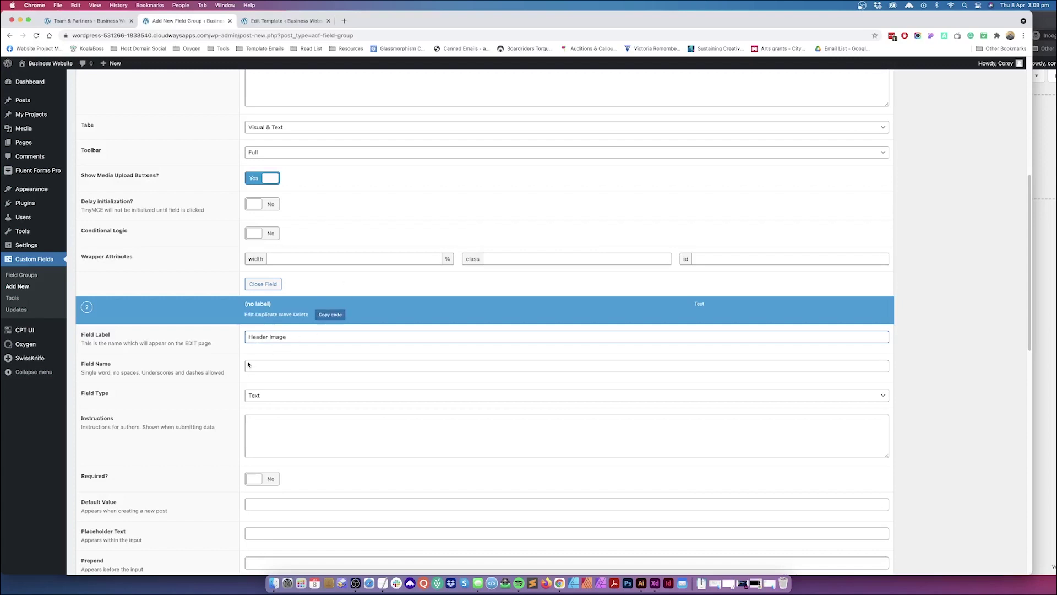
key("Tab")
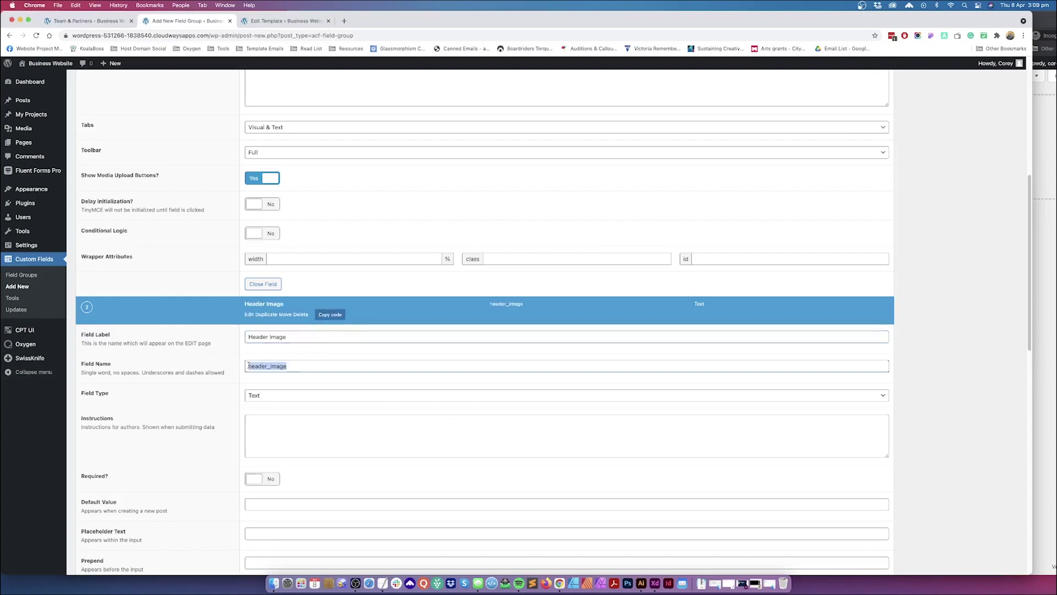
left_click(266, 367)
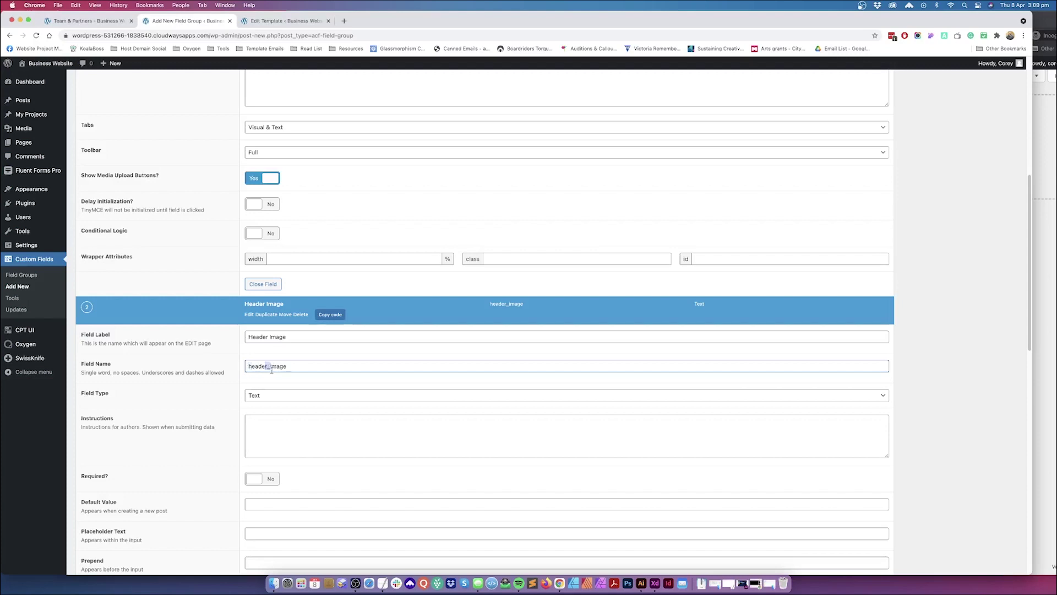
left_click_drag(284, 366, 231, 373)
left_click(287, 337)
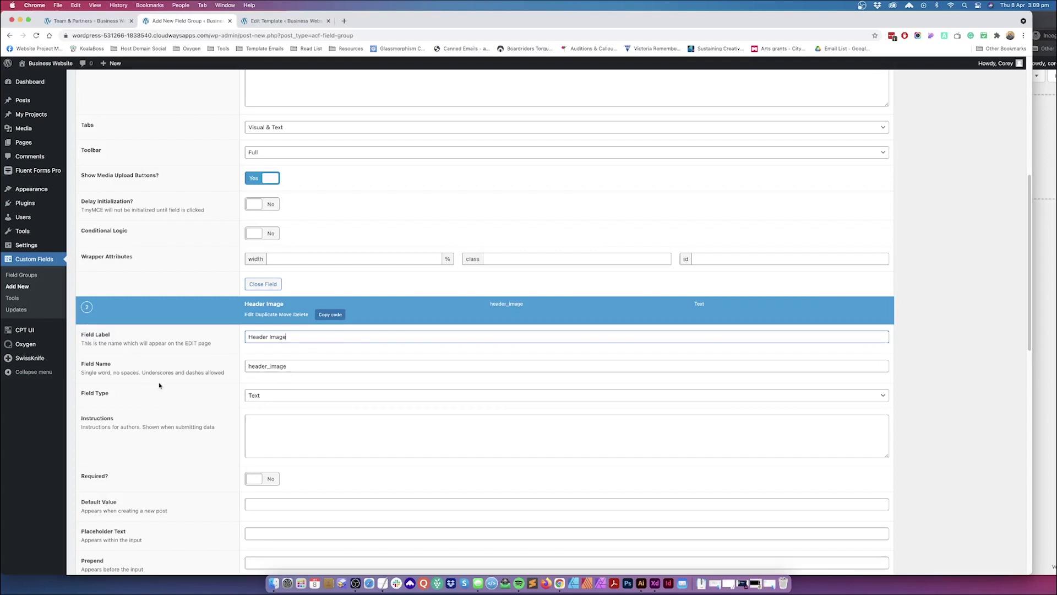
- Set the Header Image field's type to Image
scroll(1035, 257, "down", 4)
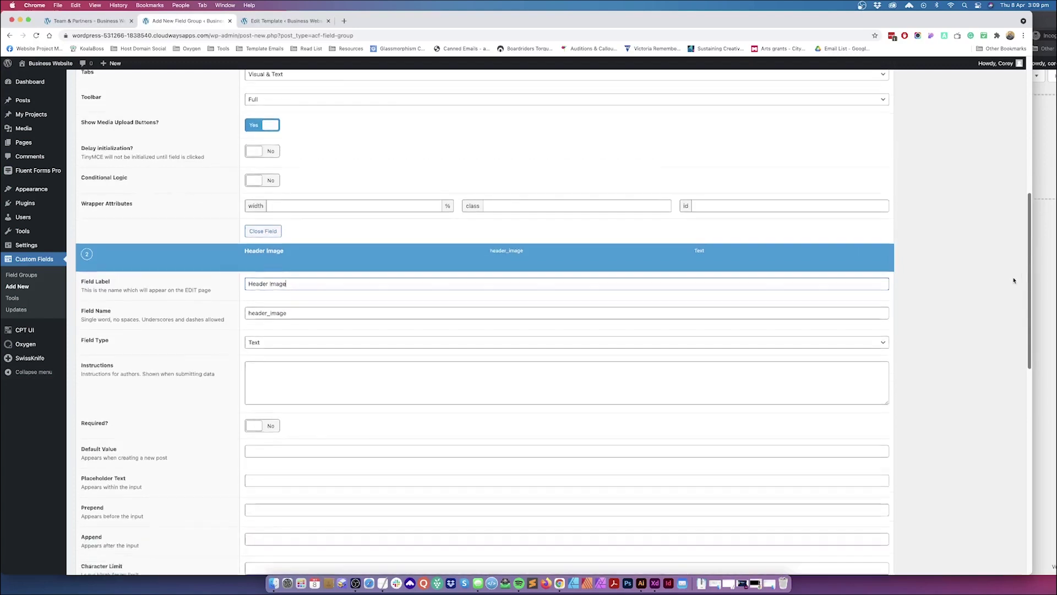
left_click(294, 211)
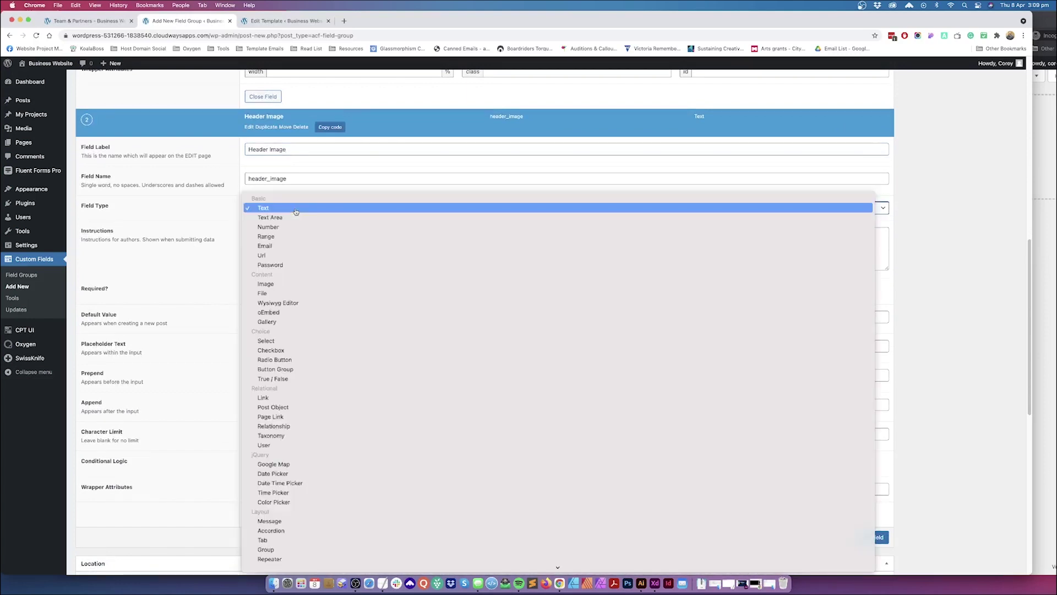
left_click(291, 284)
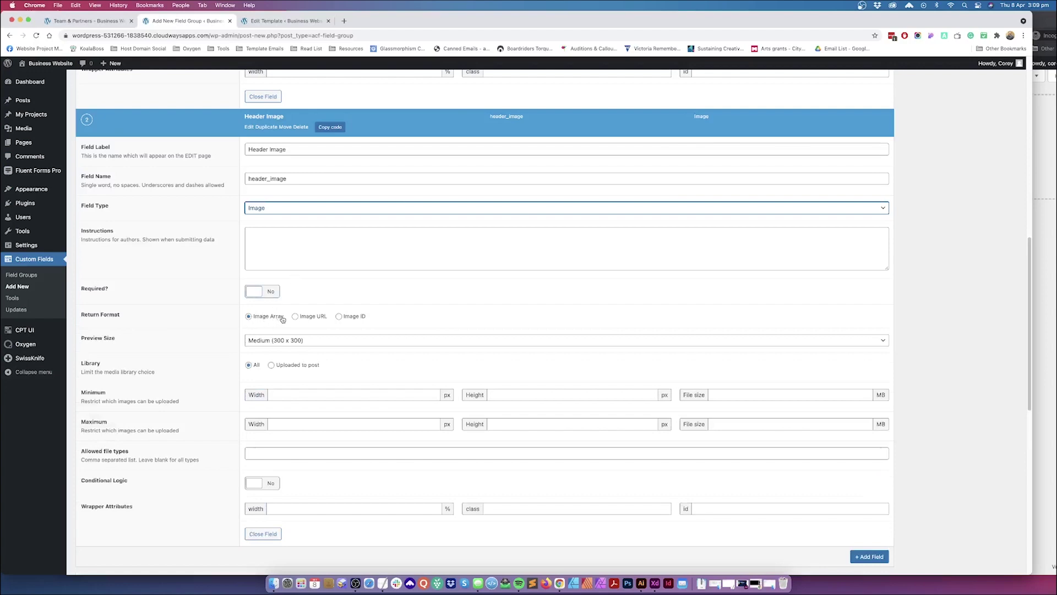
scroll(881, 303, "down", 6)
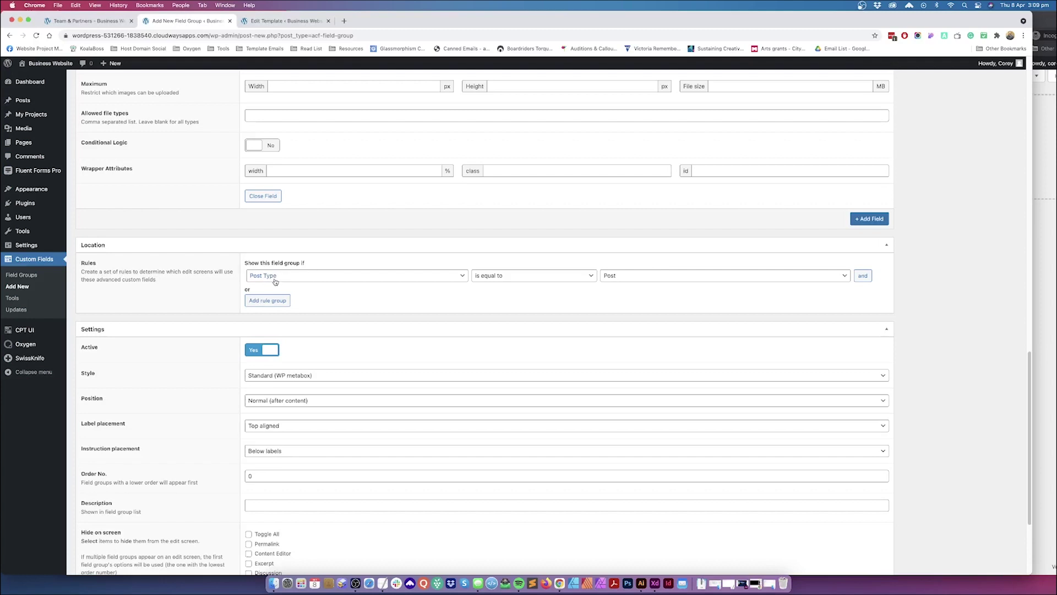
- Set the field group's location rule to Post Type is equal to Page and add a second "and" rule
left_click(621, 274)
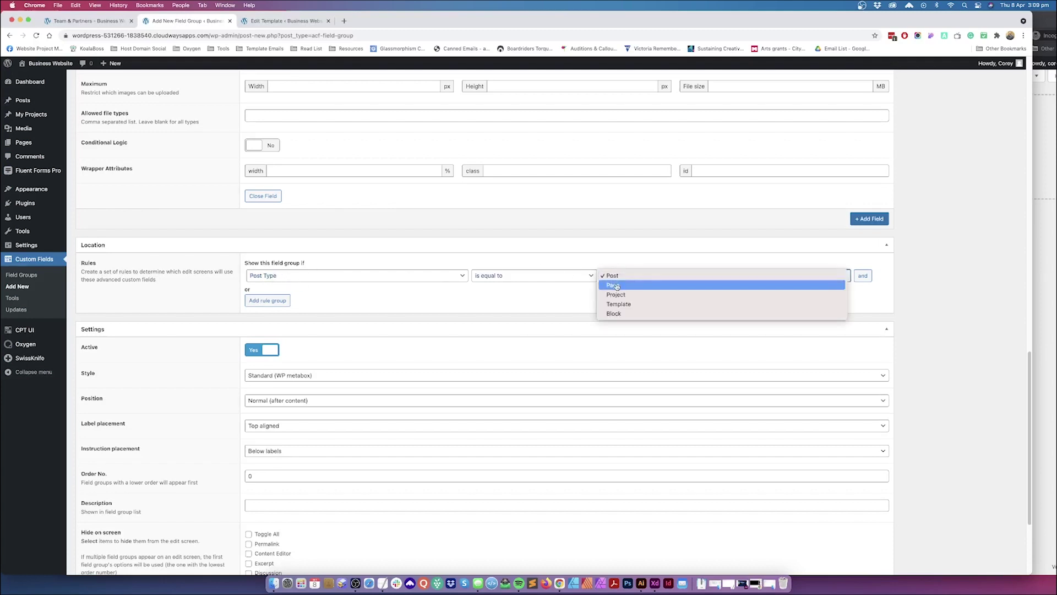
left_click(618, 286)
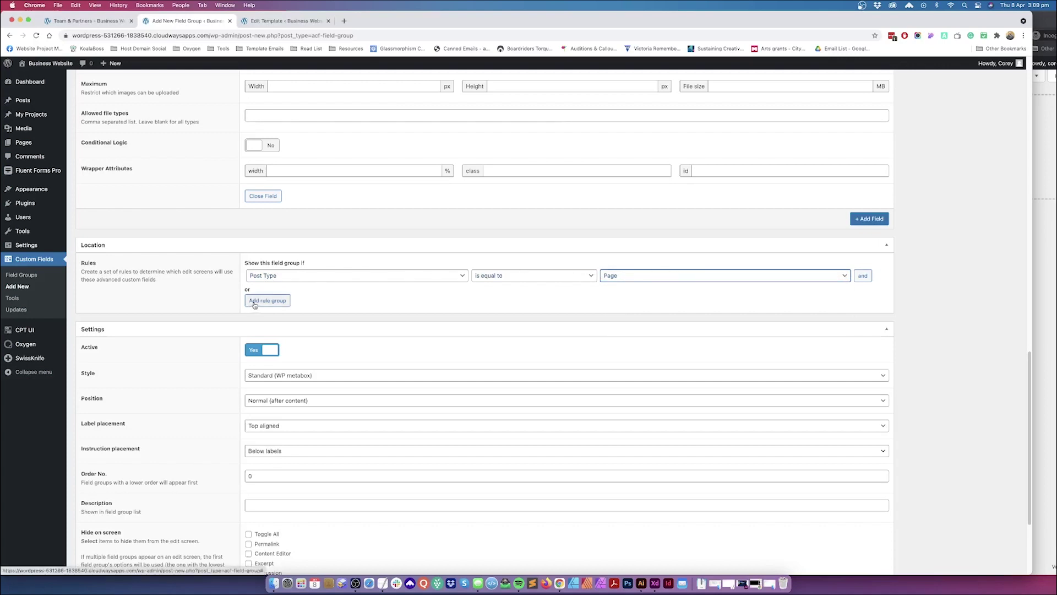
left_click(862, 276)
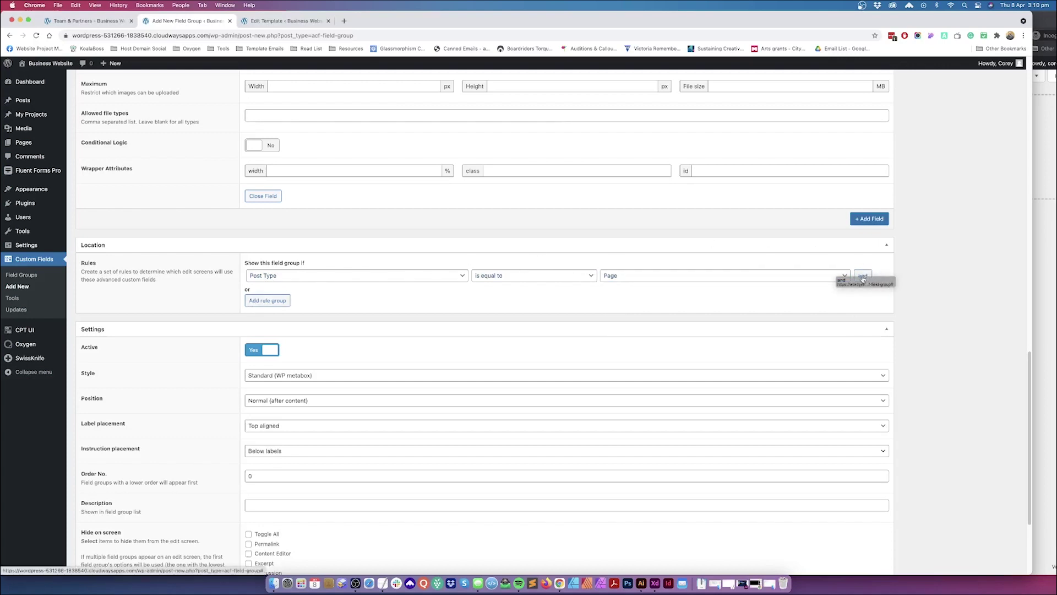
left_click(862, 276)
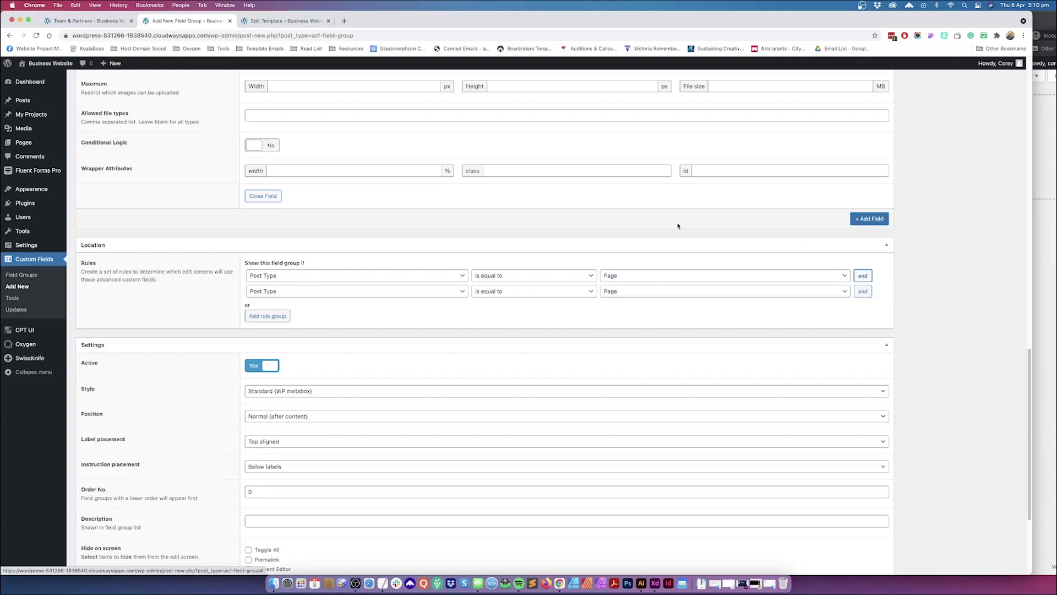
- Set the second location rule to Page is not equal to Home and publish the Custom Headers field group
left_click(361, 291)
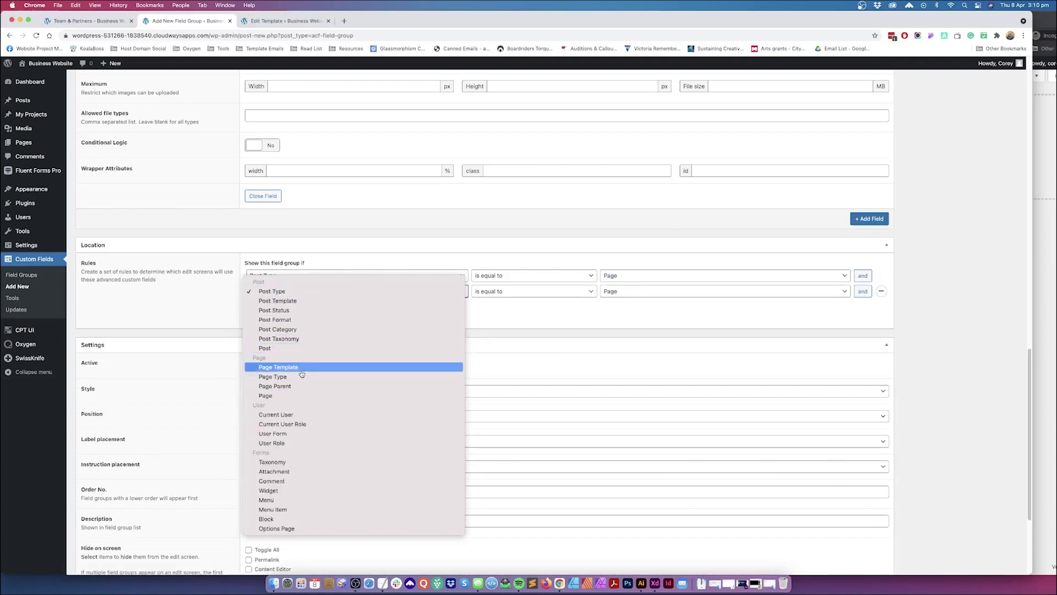
left_click(291, 396)
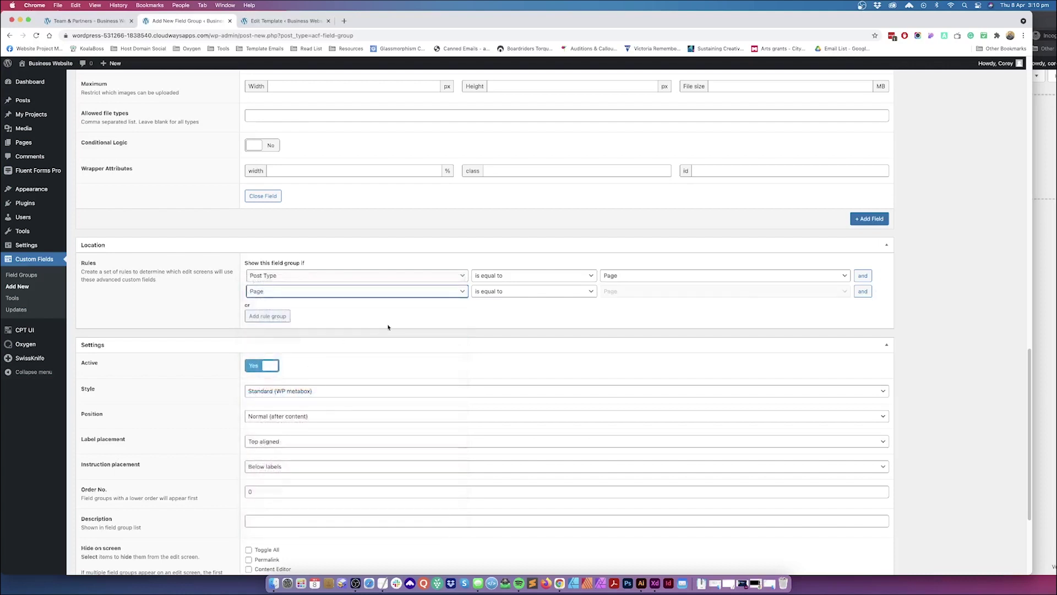
left_click(498, 291)
left_click(640, 294)
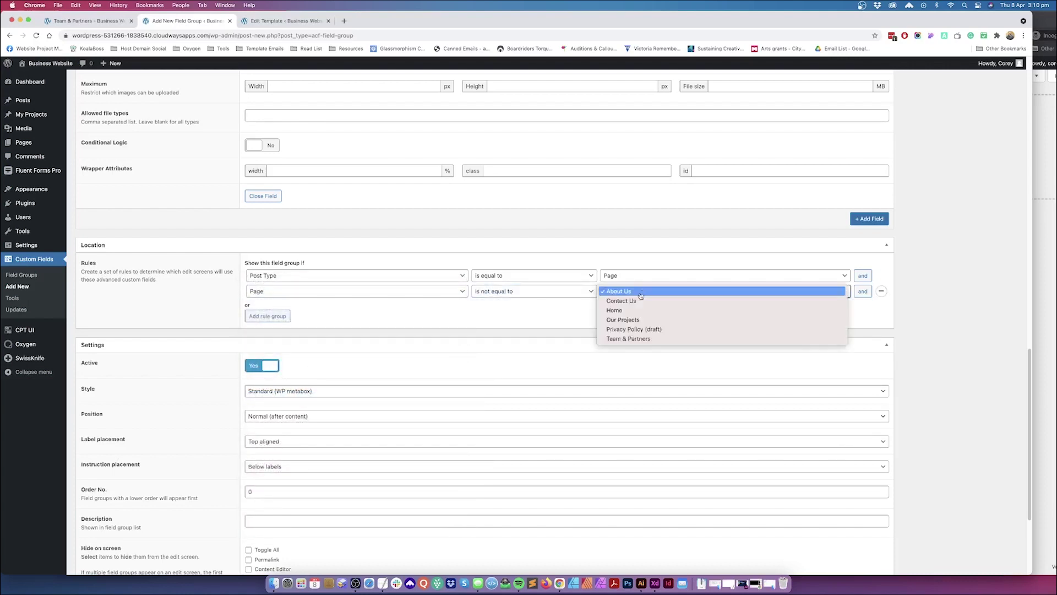
left_click(628, 310)
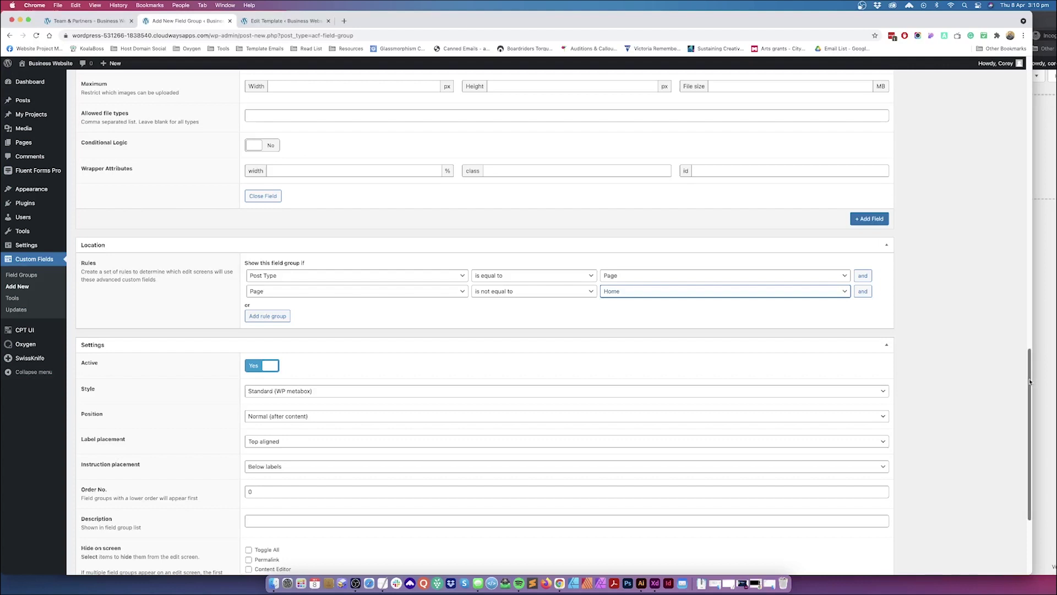
left_click_drag(1030, 381, 985, 90)
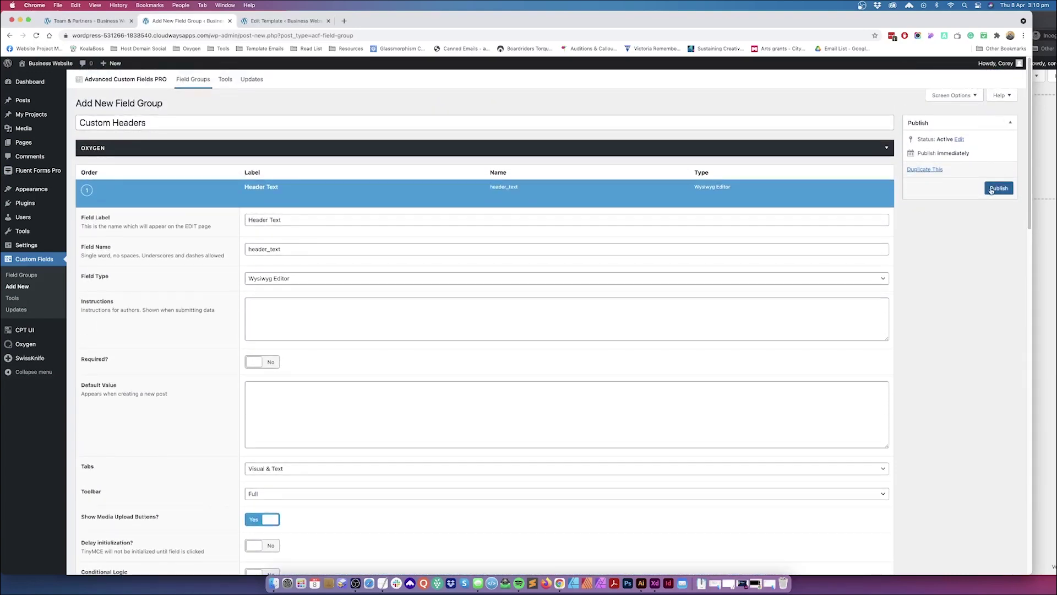
left_click(995, 189)
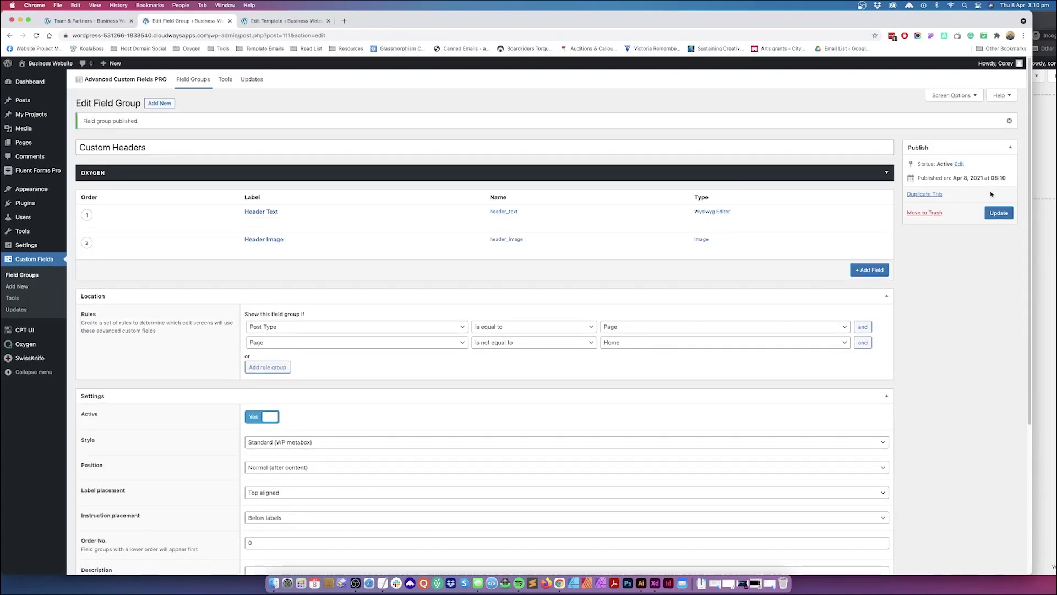
- Review the header text on the Team & Partners page and open the 1 - Inside Template in the Oxygen visual editor
left_click(297, 26)
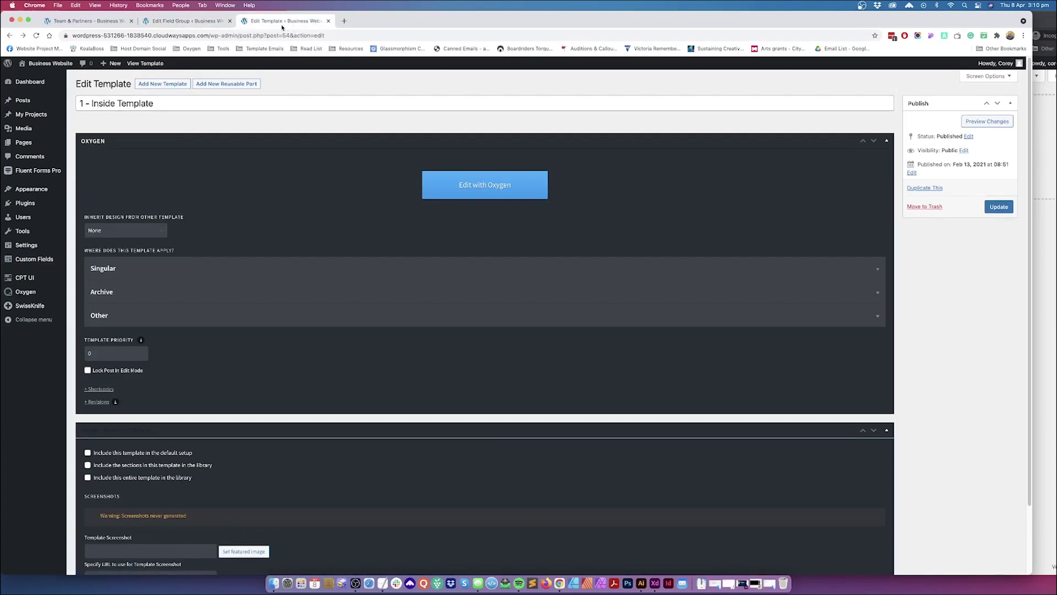
left_click(89, 20)
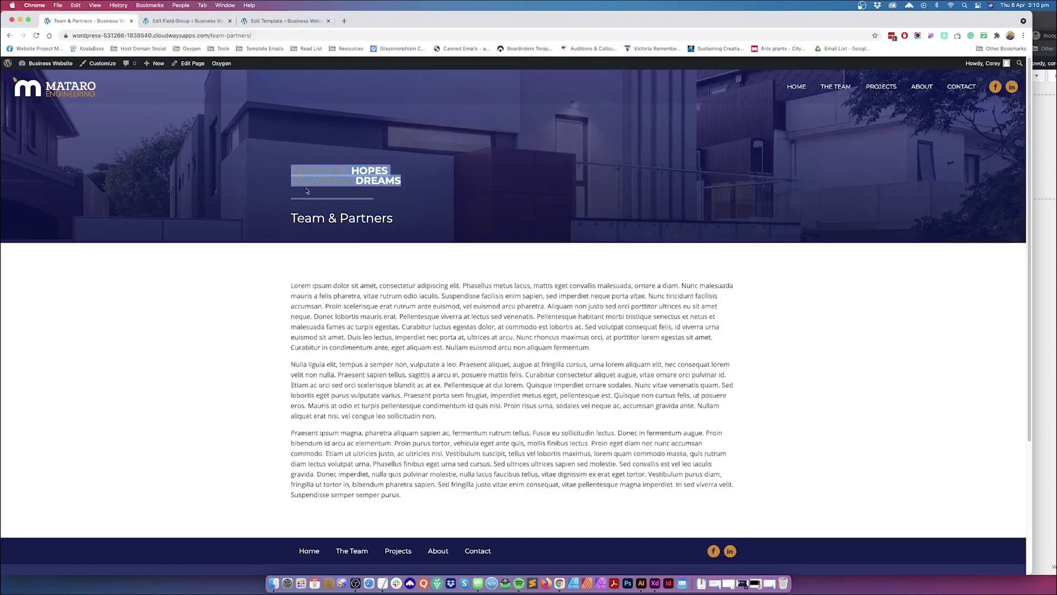
left_click_drag(294, 175, 410, 220)
left_click(398, 190)
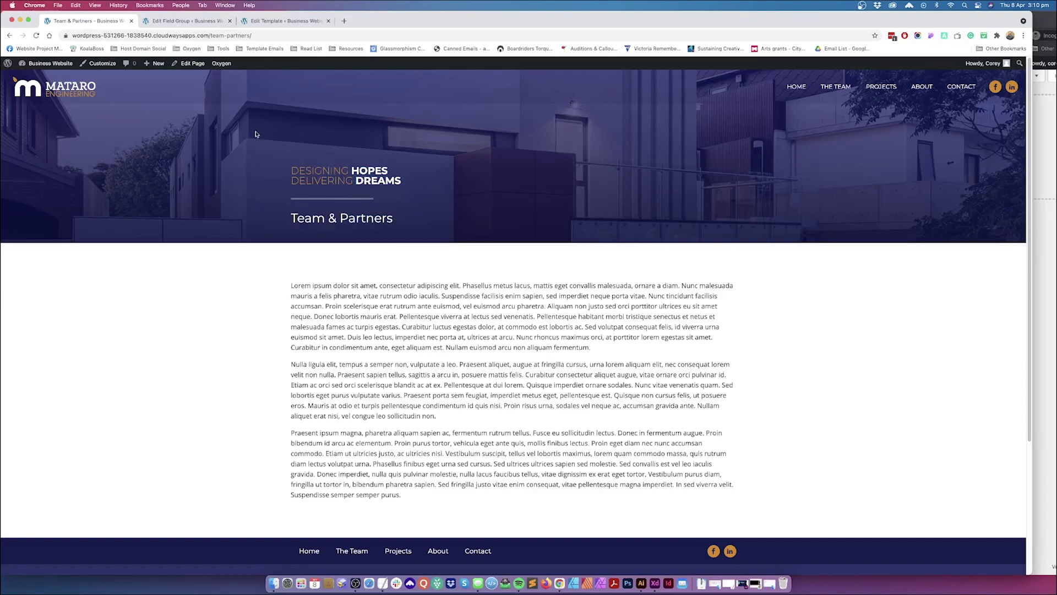
left_click(292, 21)
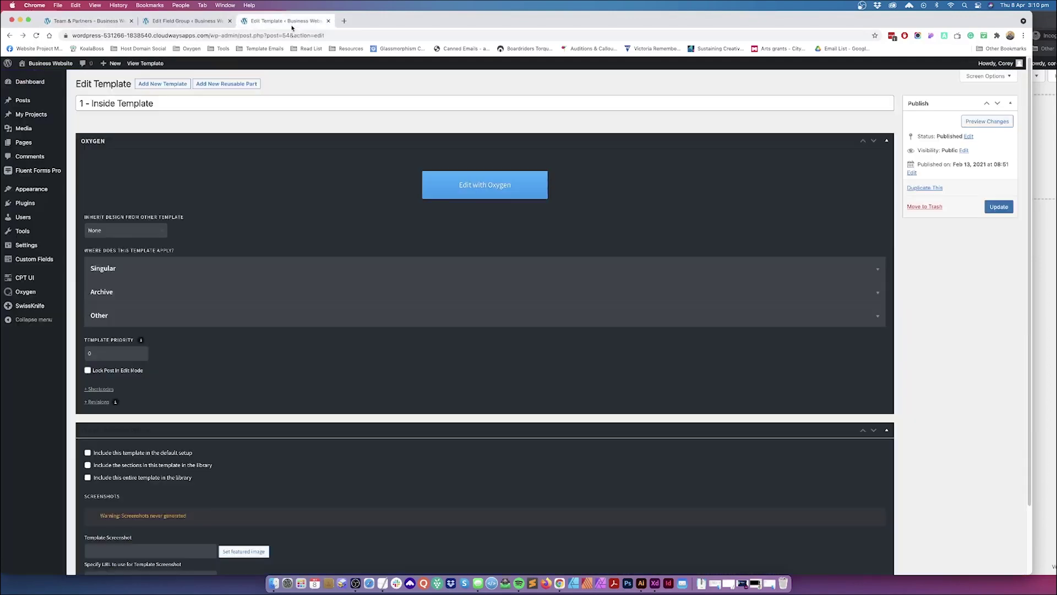
left_click(467, 186)
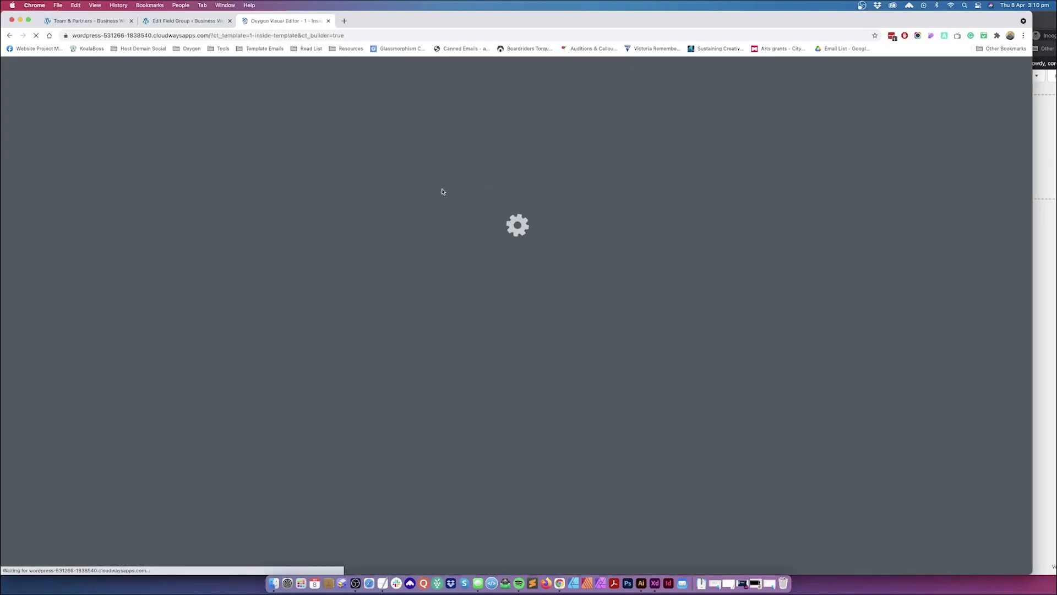
- Close the Custom Headers field group page and examine the two-line tagline in the Team & Partners page header
left_click(187, 23)
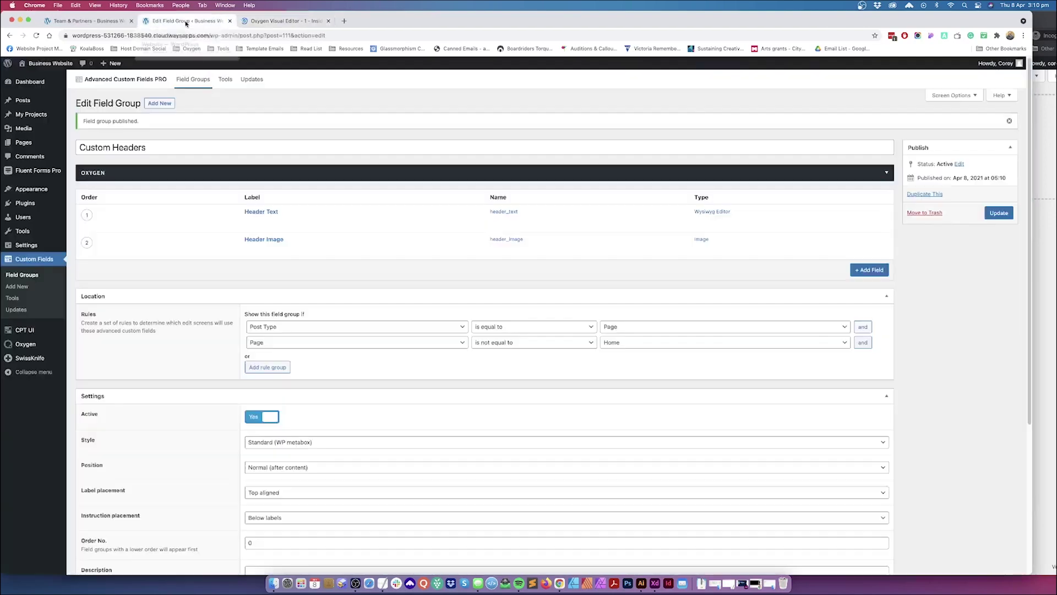
left_click(230, 21)
left_click(109, 22)
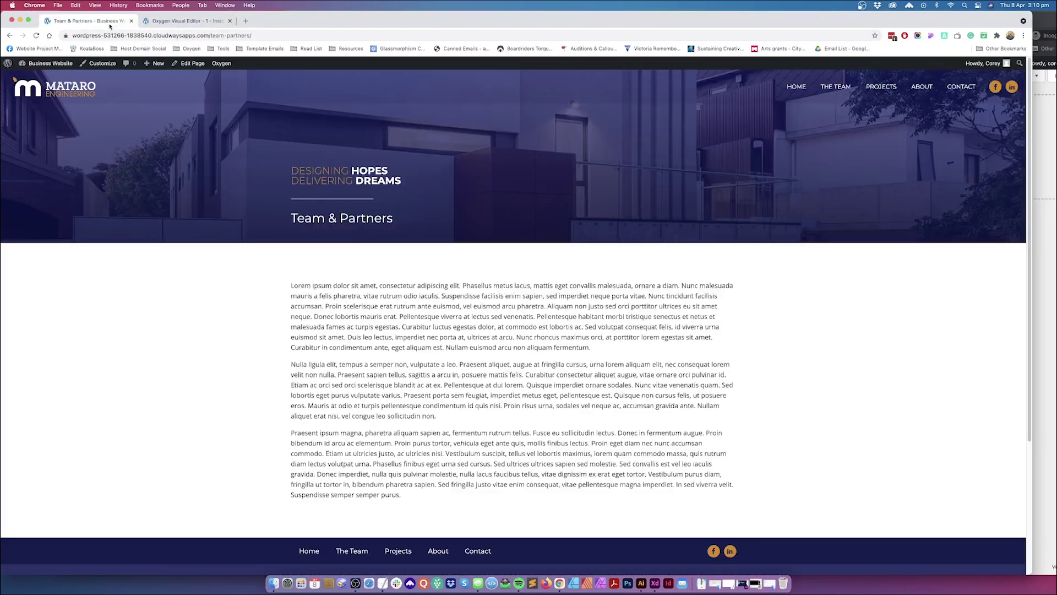
left_click_drag(290, 167, 400, 184)
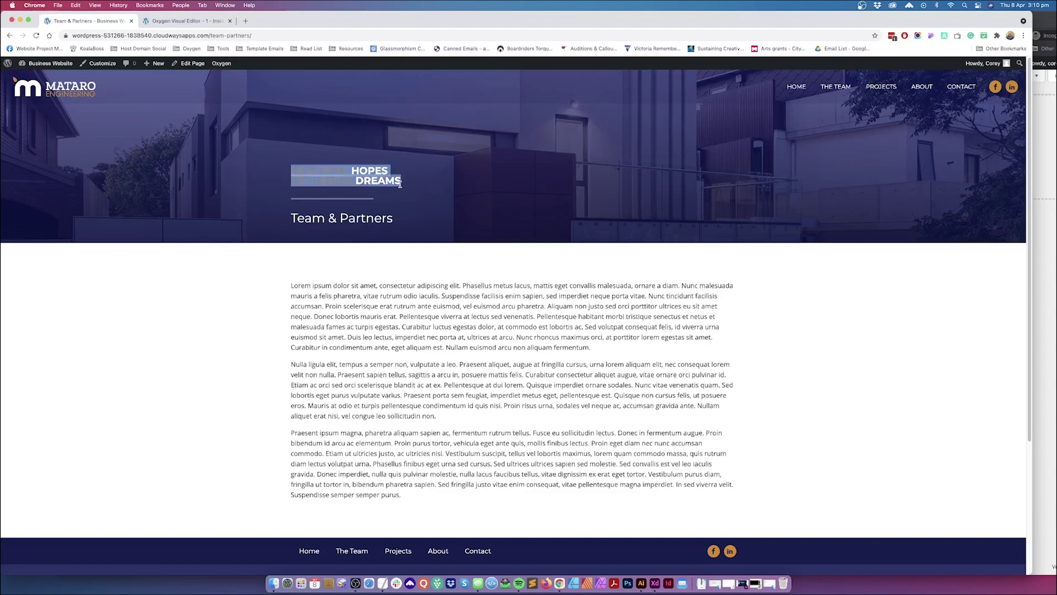
left_click(293, 171)
left_click_drag(293, 172, 408, 184)
- In the Oxygen template, replace the header's whole tagline with dynamic data from the Header Text advanced custom field
left_click(194, 21)
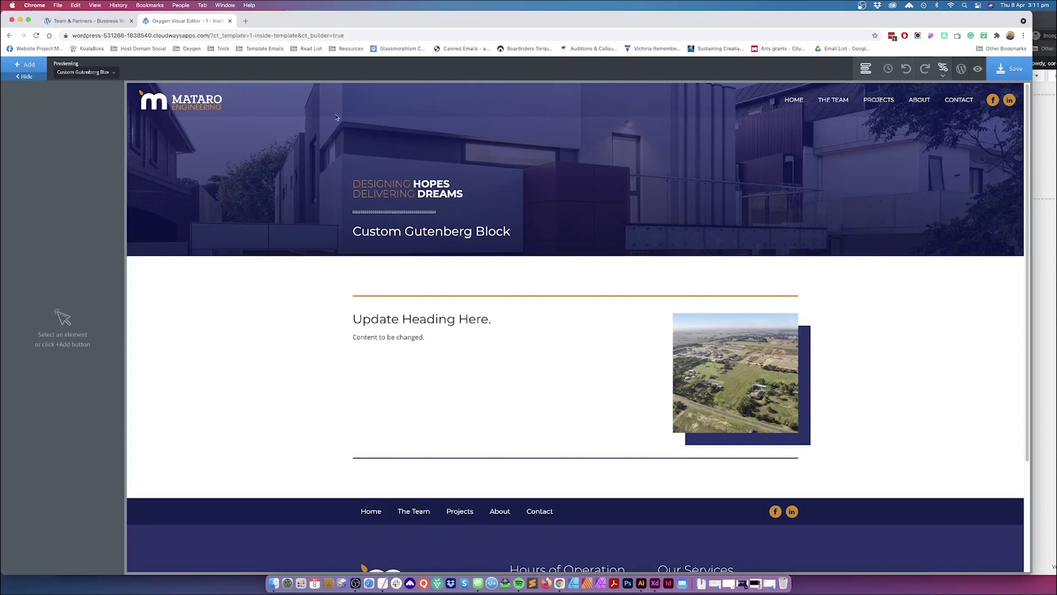
left_click(397, 187)
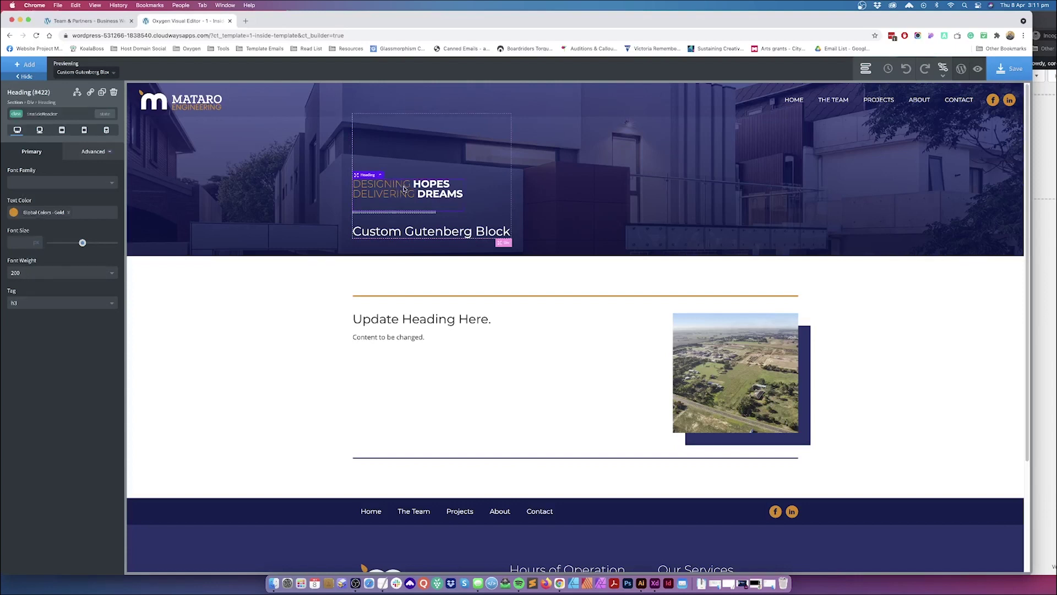
left_click(30, 65)
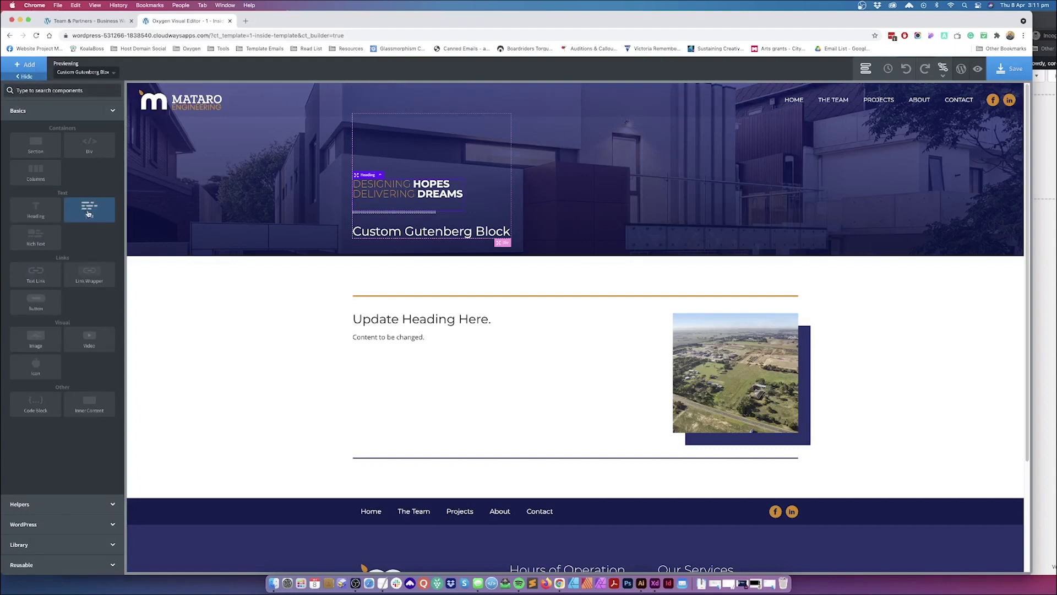
double_click(431, 193)
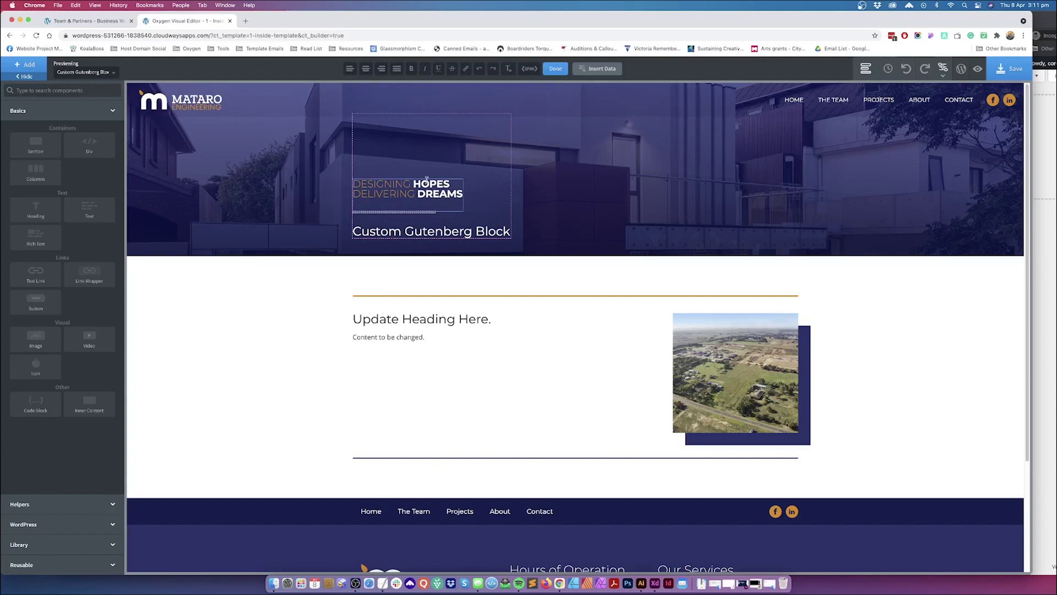
key("super+a")
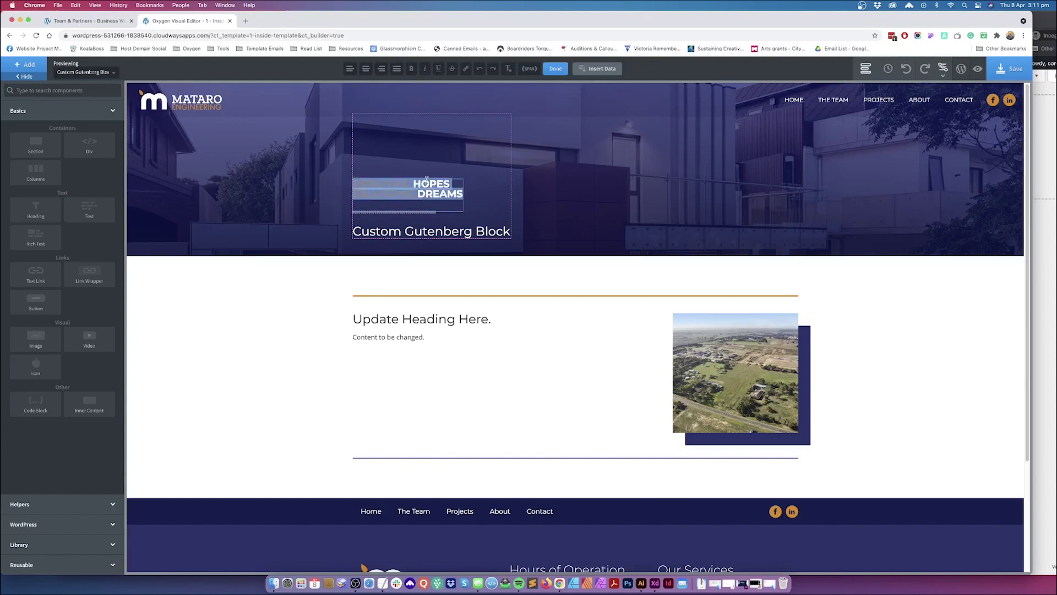
left_click(594, 72)
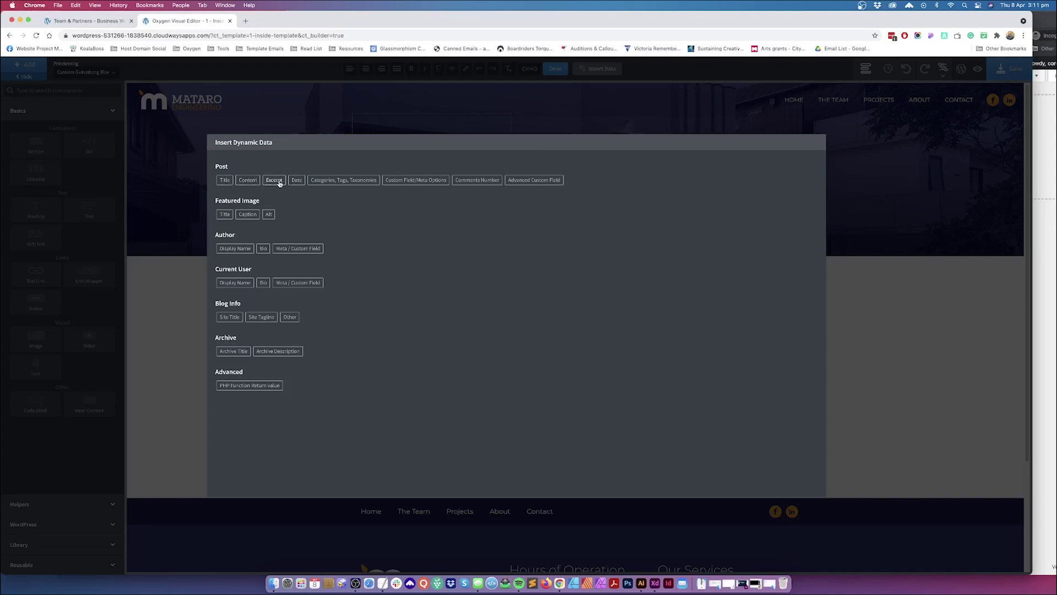
left_click(533, 181)
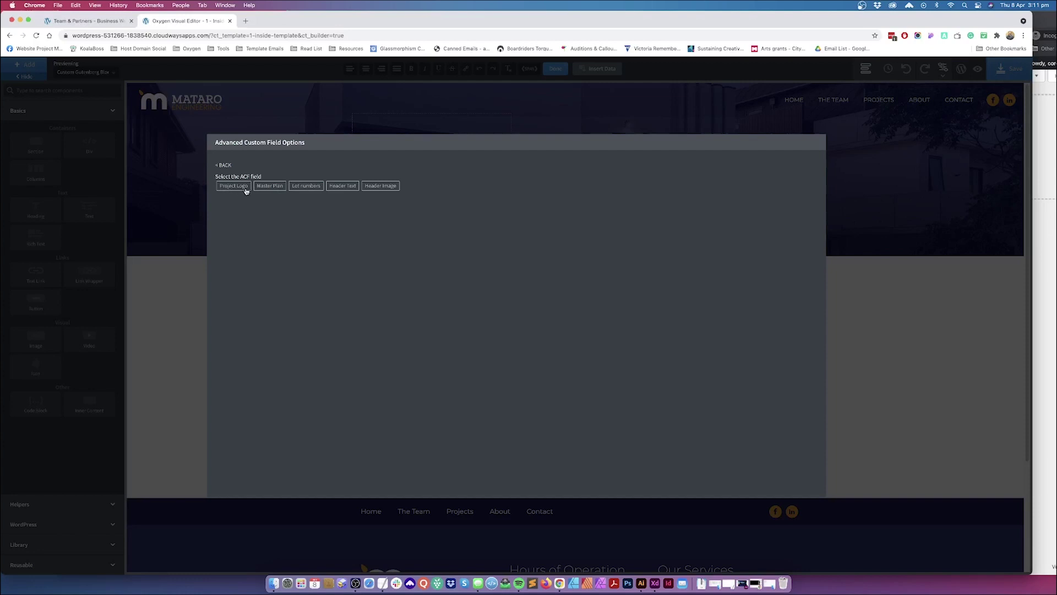
left_click(343, 185)
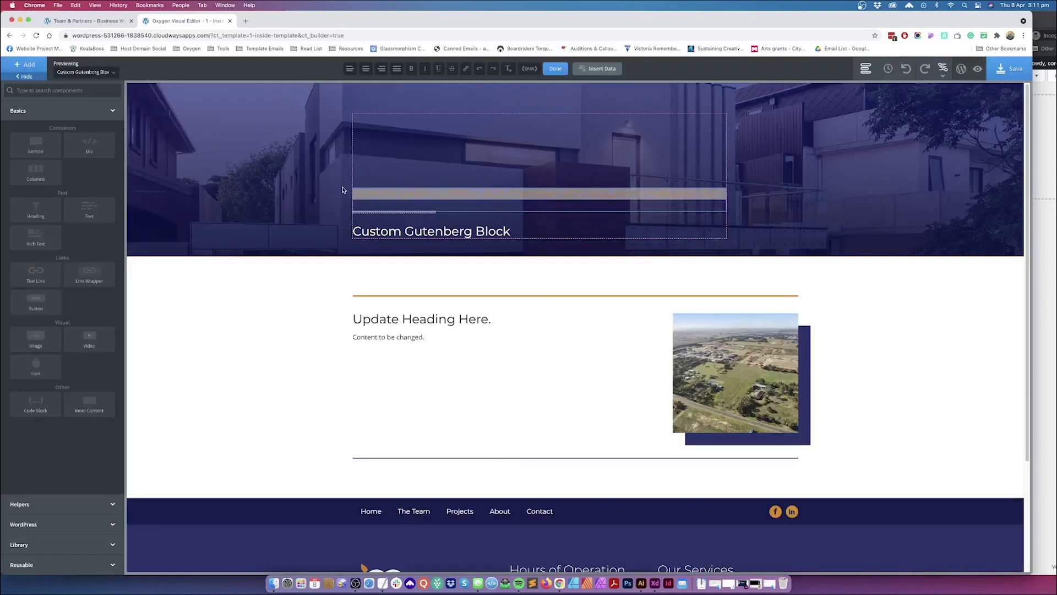
left_click(323, 291)
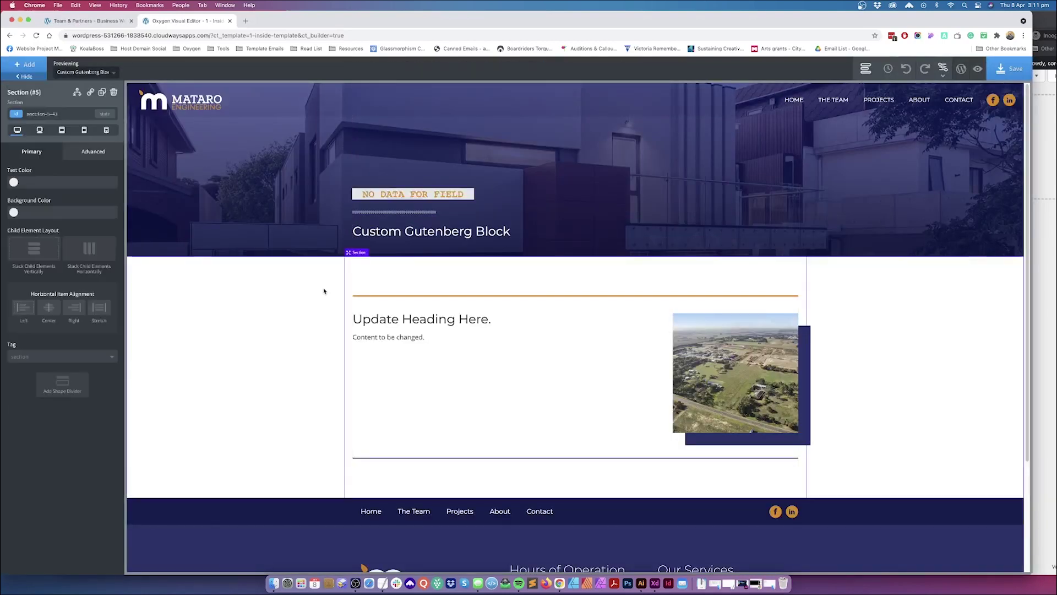
- Inspect the dynamic data code behind the page title heading and the dynamic data options available for it
double_click(385, 232)
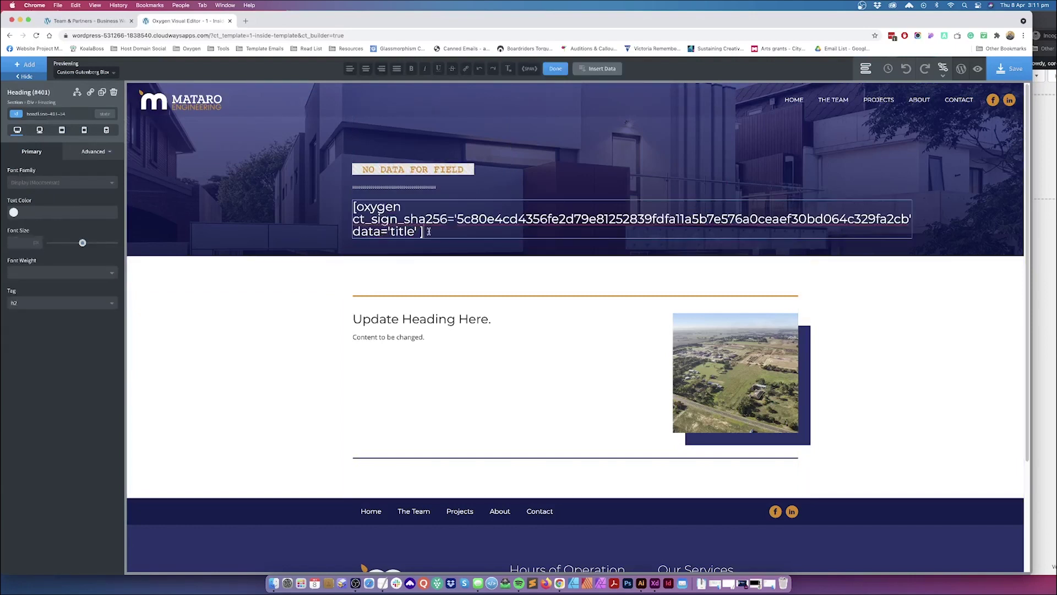
left_click(591, 71)
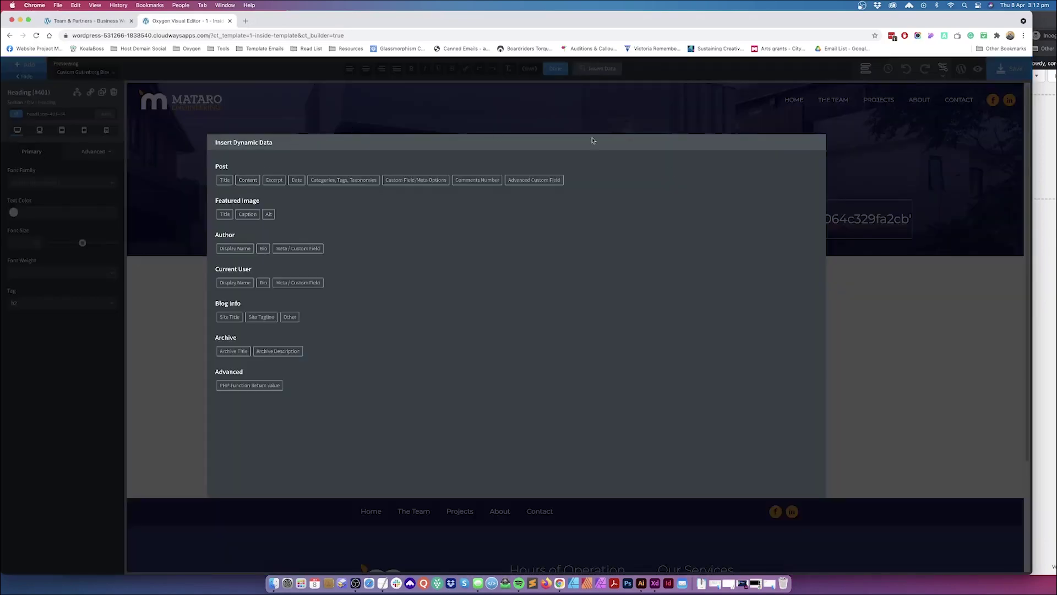
left_click(189, 407)
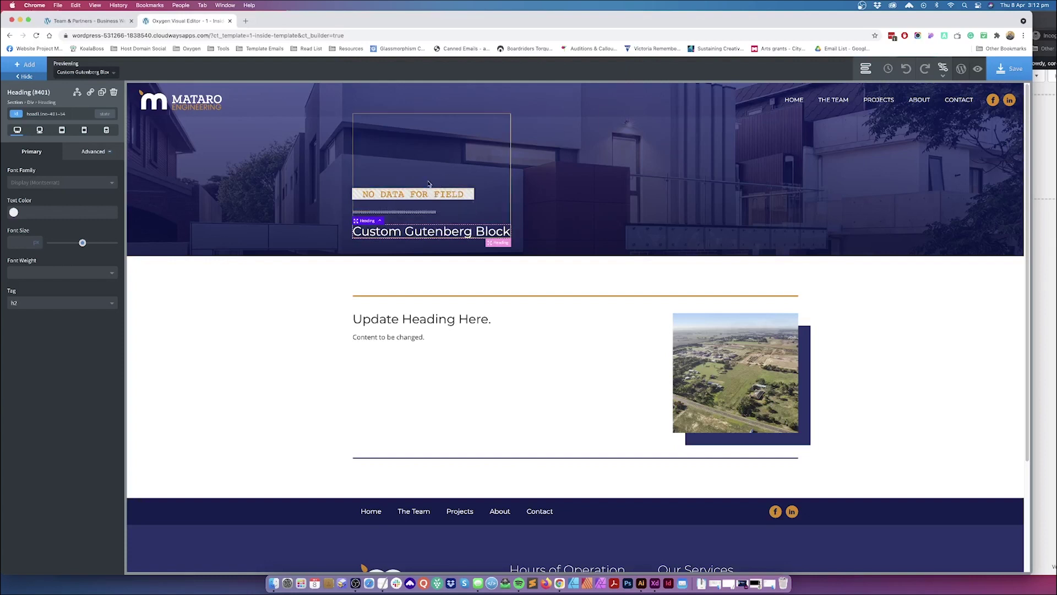
- Add a trial text element below the tagline heading, view its dynamic data options, and undo the addition
left_click(384, 192)
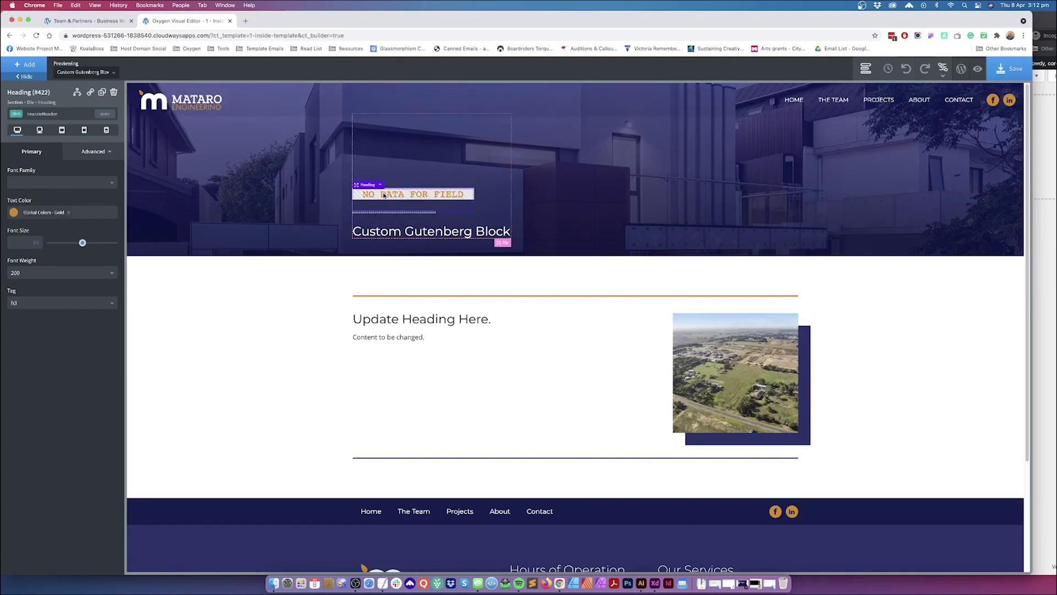
left_click(26, 64)
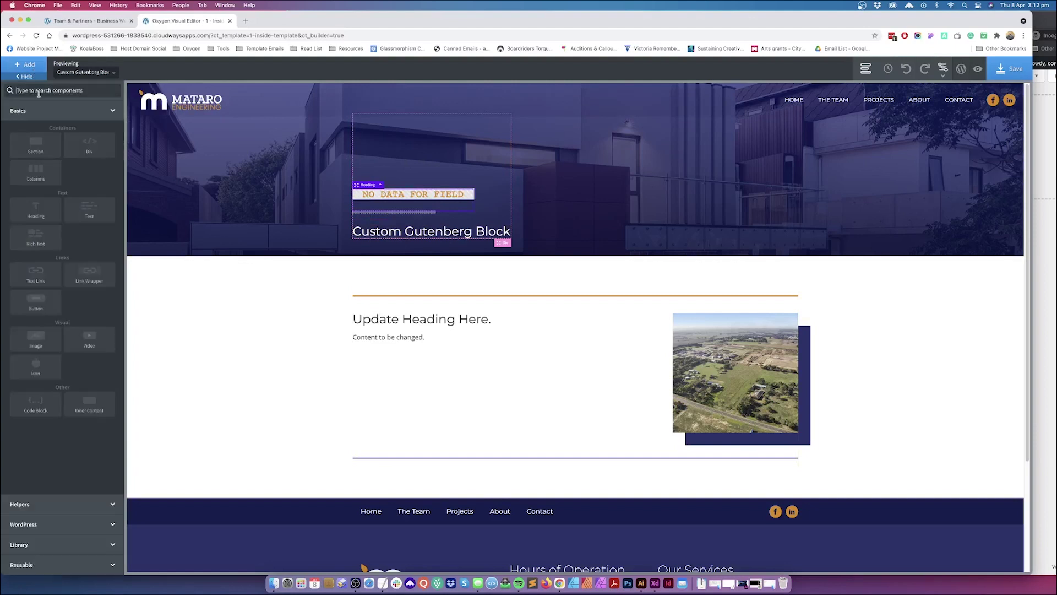
left_click(93, 211)
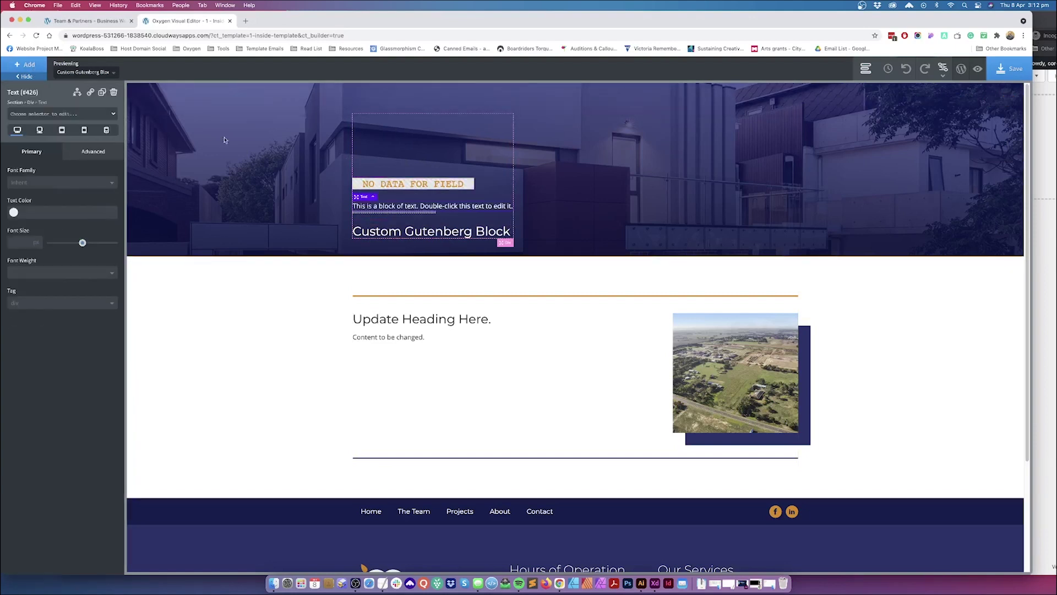
double_click(434, 208)
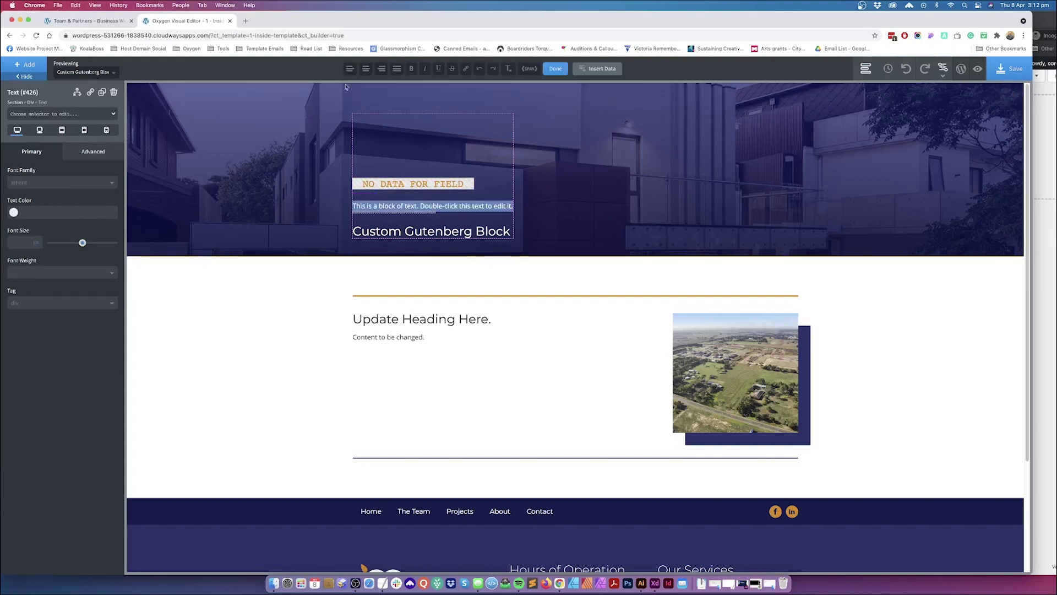
left_click(598, 71)
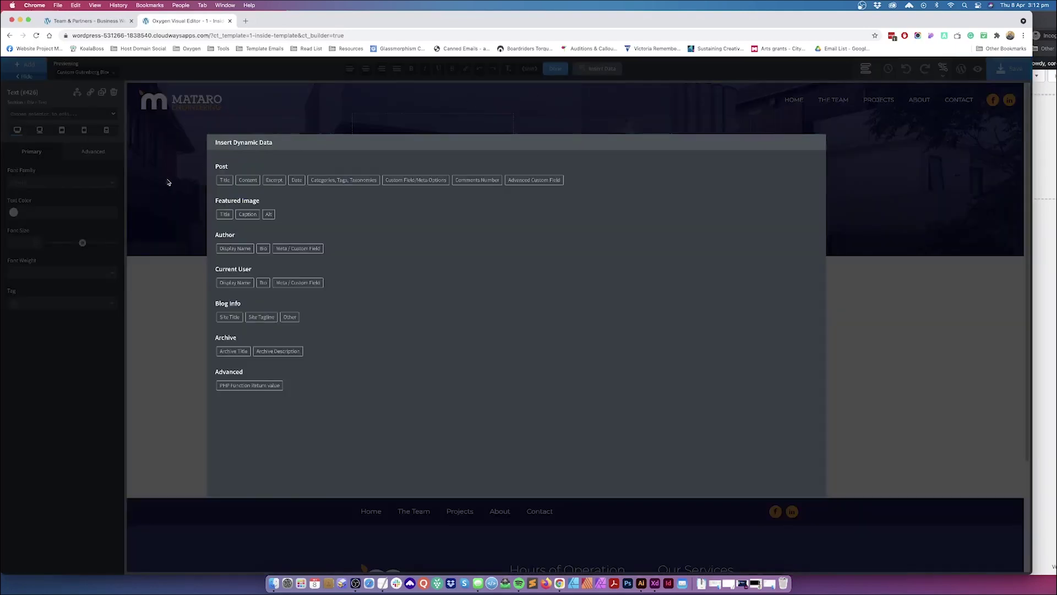
left_click(146, 294)
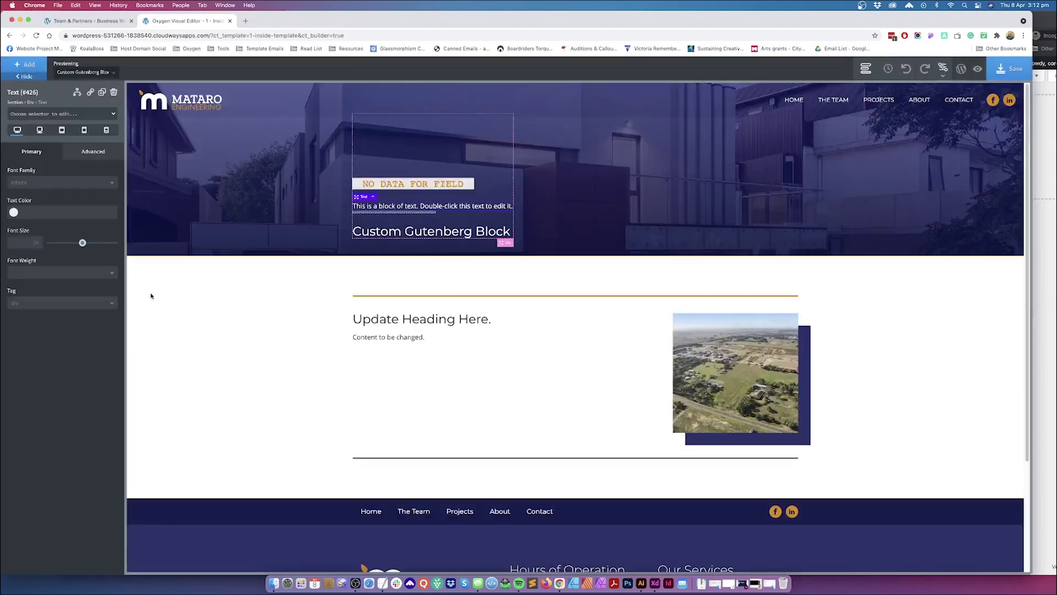
left_click(906, 68)
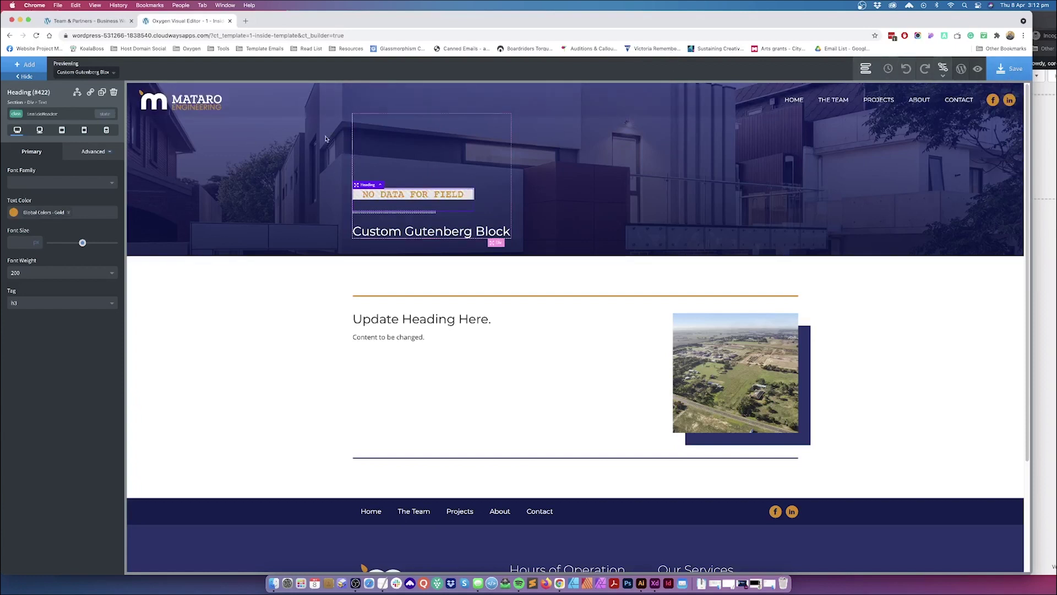
- Select the template's header section, expand it in the structure tree, and open its background settings
left_click(296, 159)
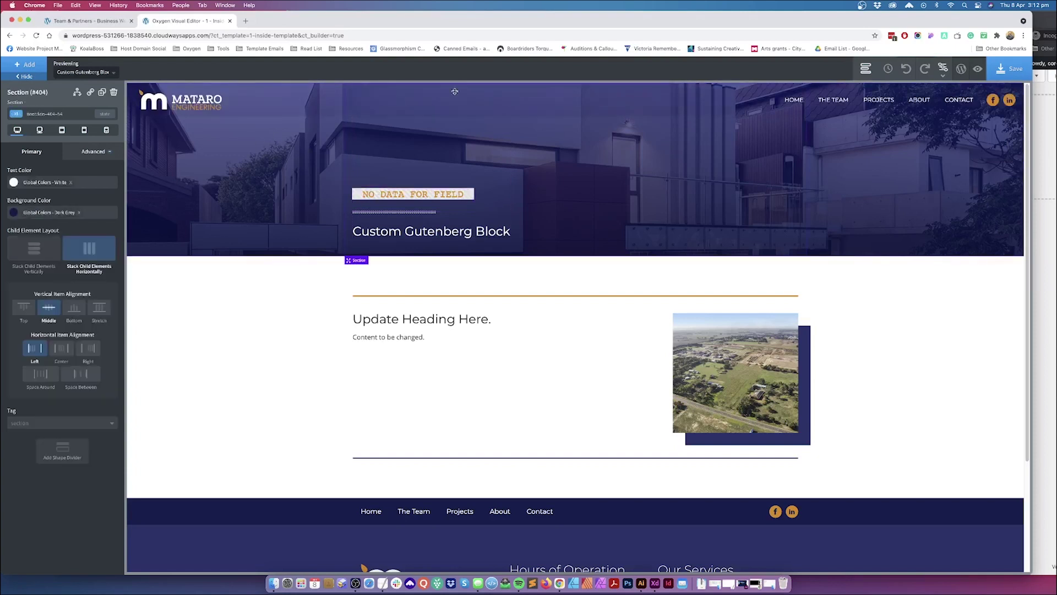
left_click(865, 69)
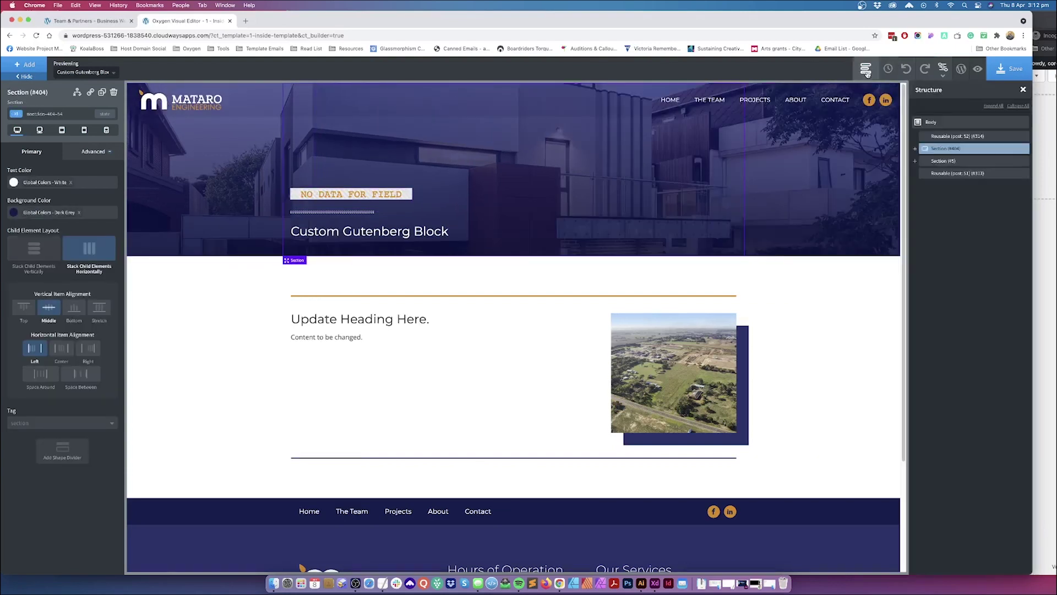
left_click(915, 149)
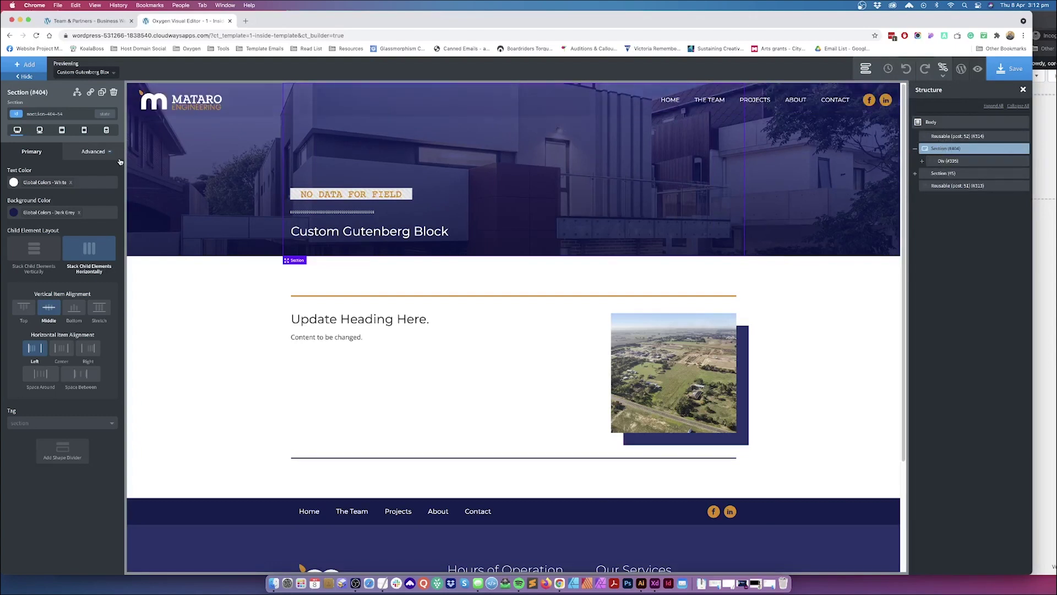
left_click(96, 156)
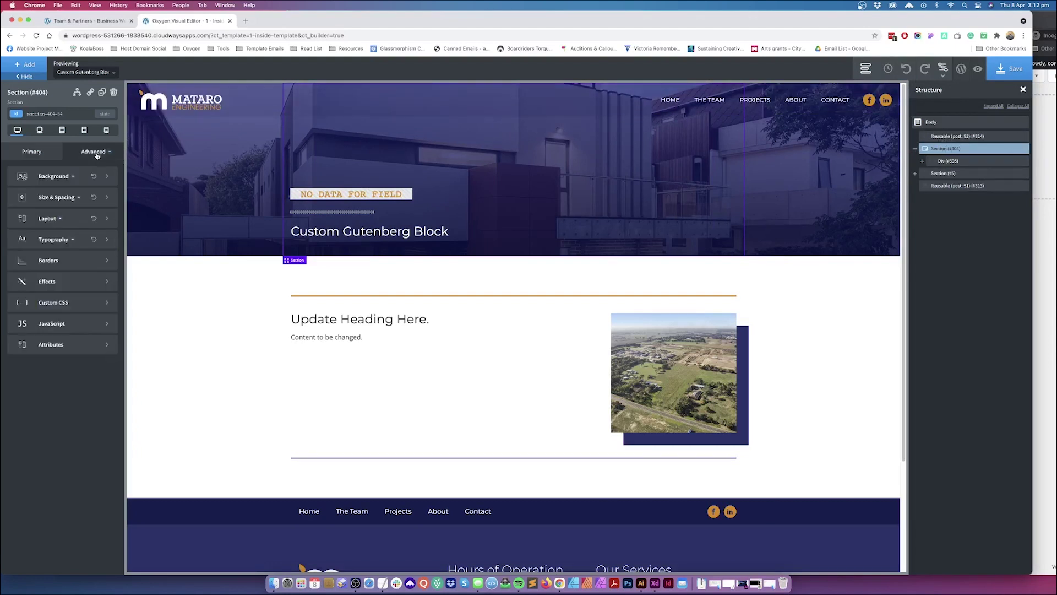
left_click(51, 181)
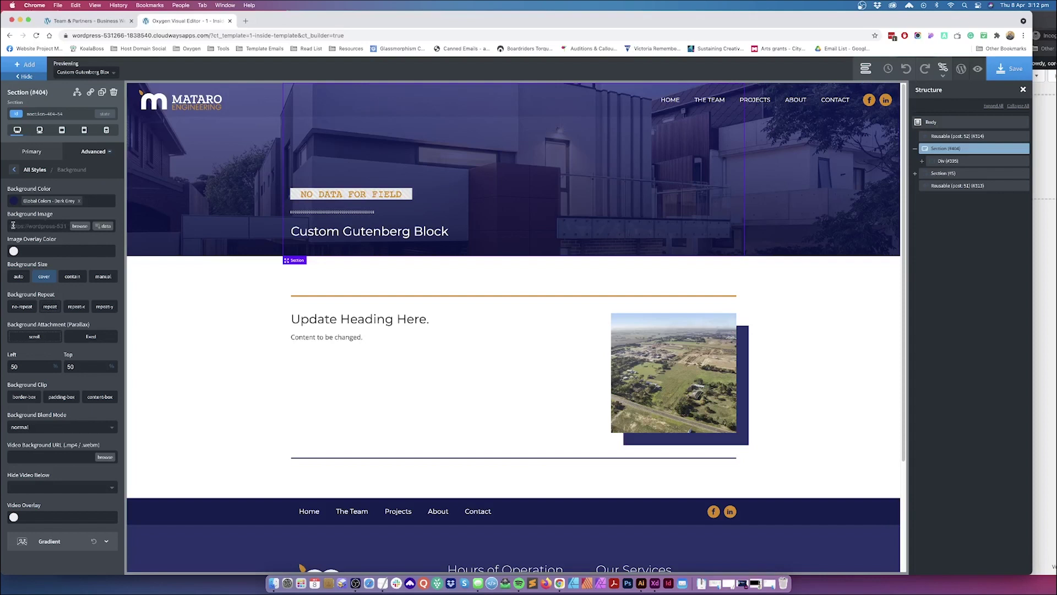
- Replace the header section's background image with dynamic data from the Header Image advanced custom field at Original size
left_click_drag(11, 226, 53, 227)
left_click(43, 228)
left_click(105, 228)
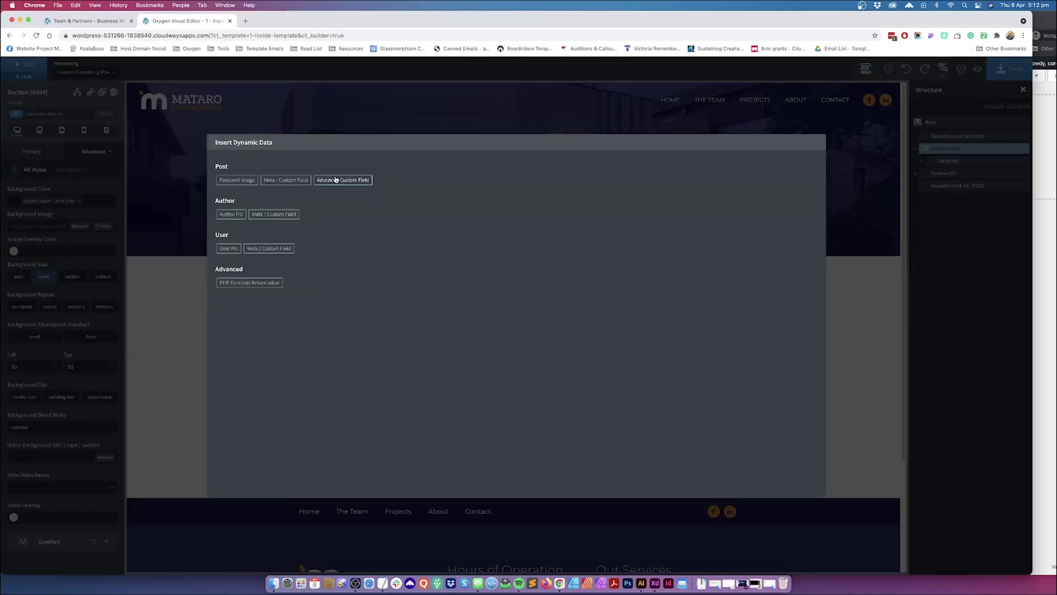
left_click(337, 180)
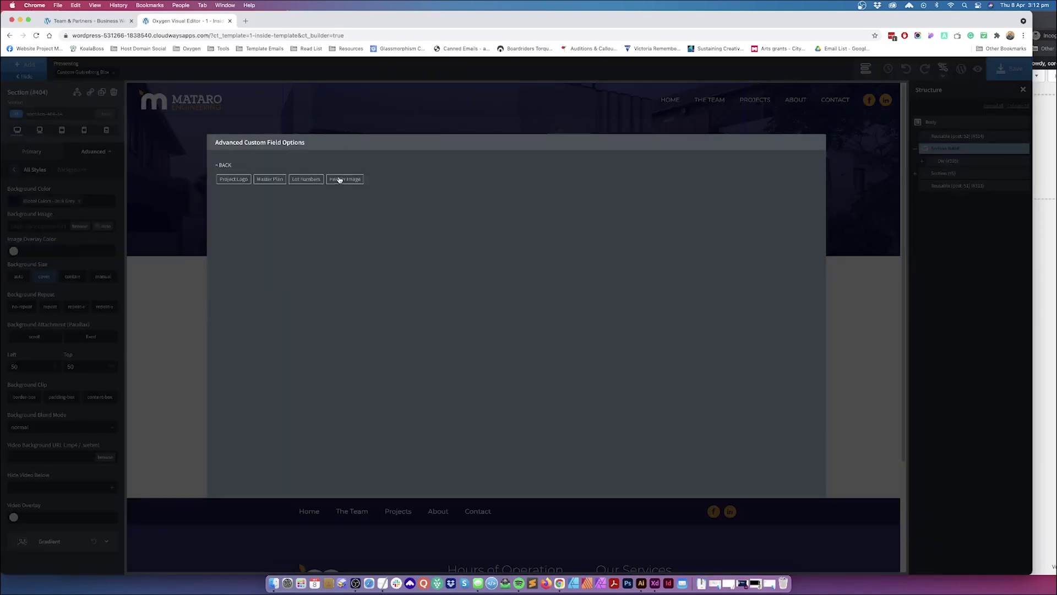
left_click(342, 180)
left_click(325, 187)
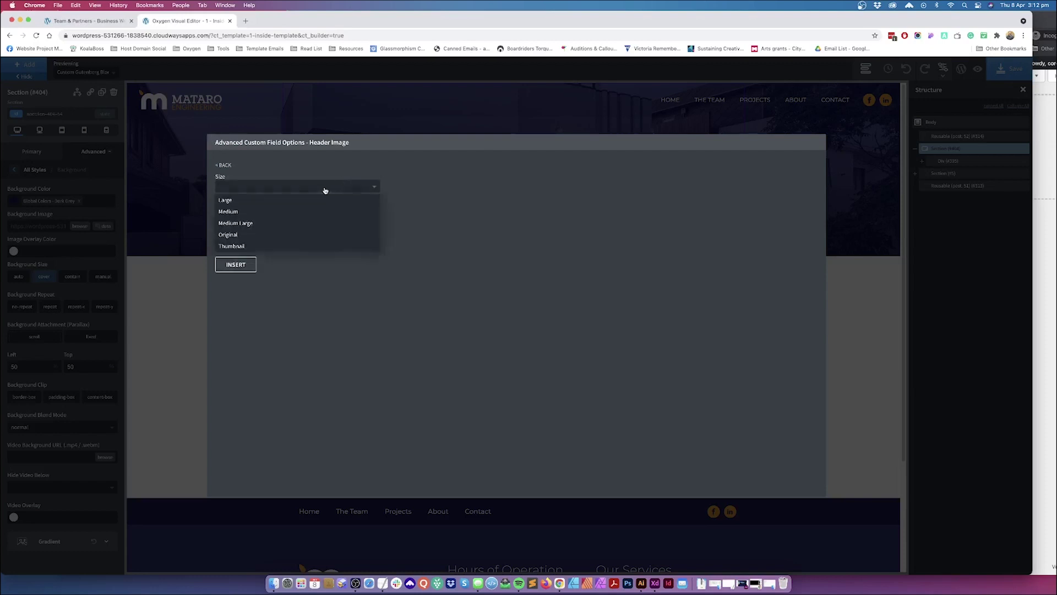
left_click(237, 237)
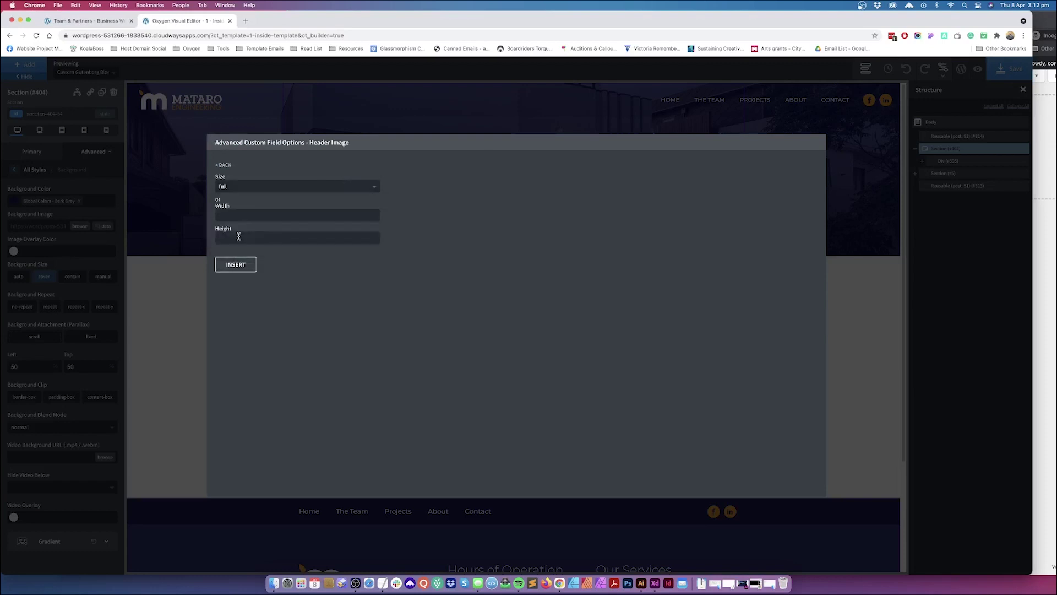
left_click(236, 266)
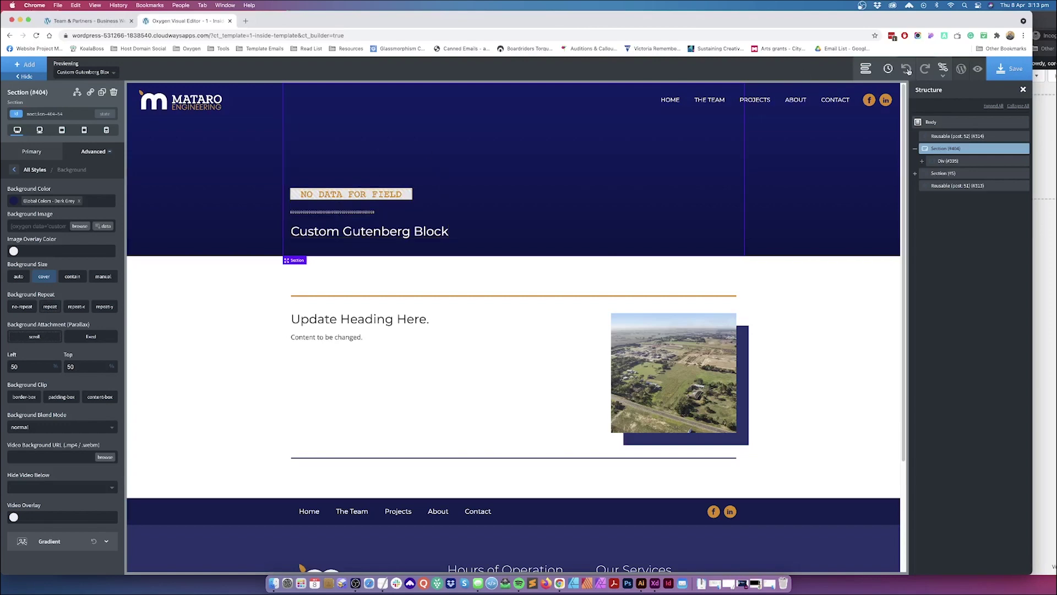
- Save the template and check the header on the reloaded Team & Partners page and on the About page
left_click(1015, 72)
left_click(113, 22)
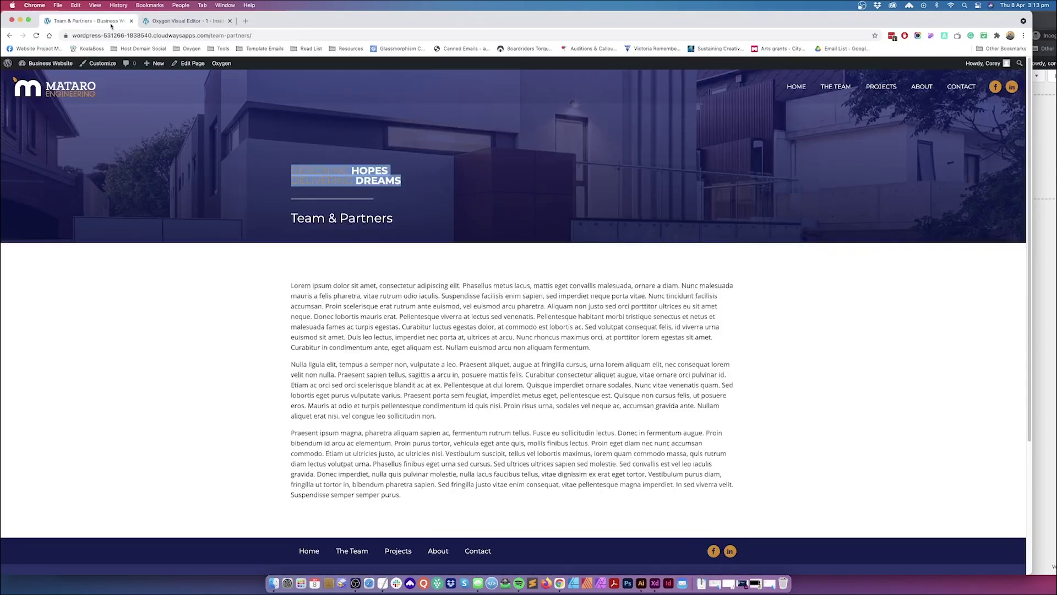
left_click(35, 35)
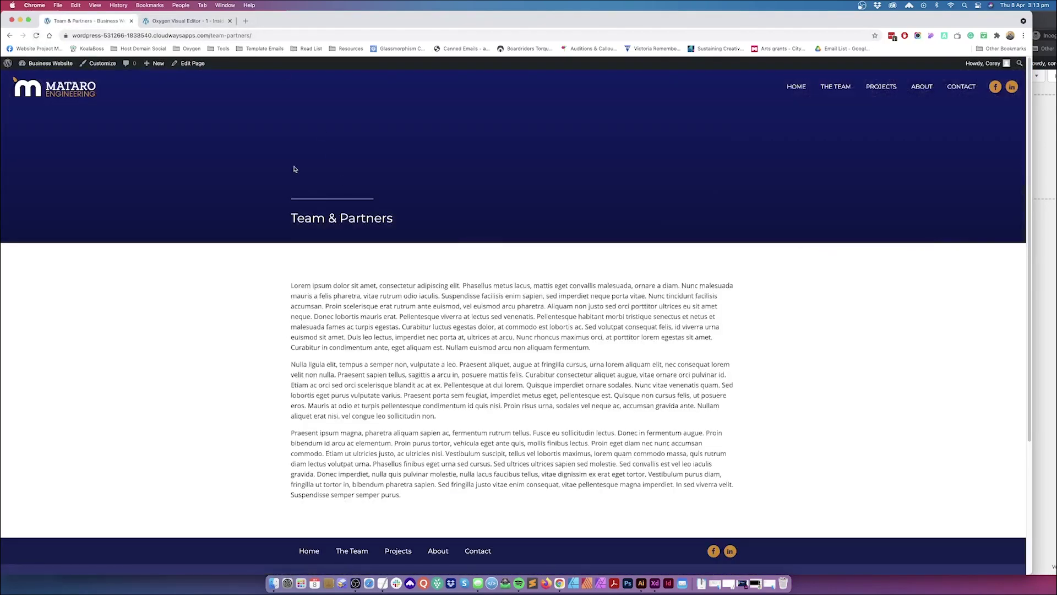
left_click_drag(356, 220, 303, 177)
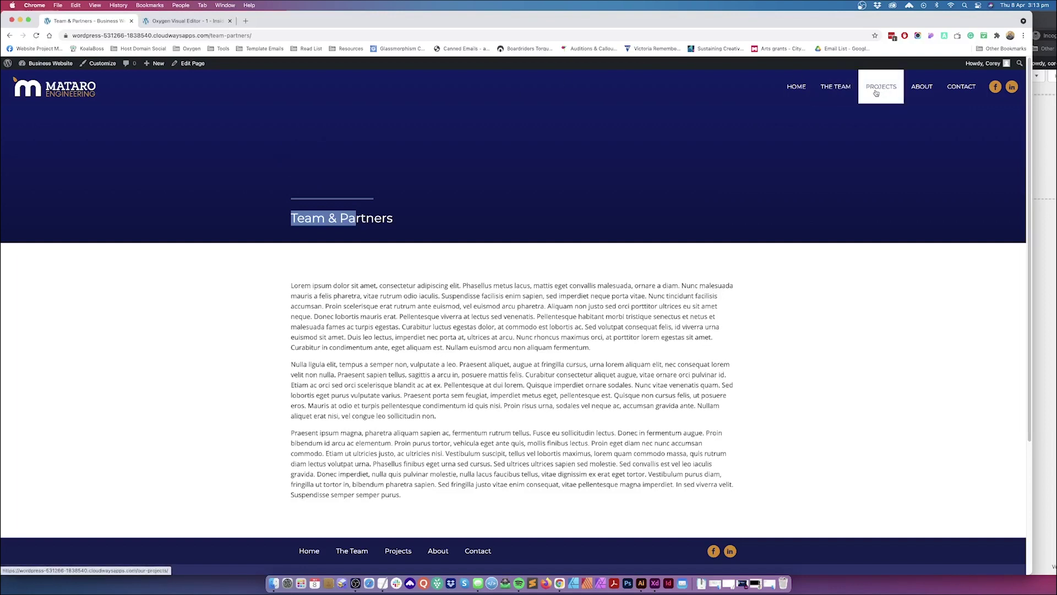
left_click(910, 91)
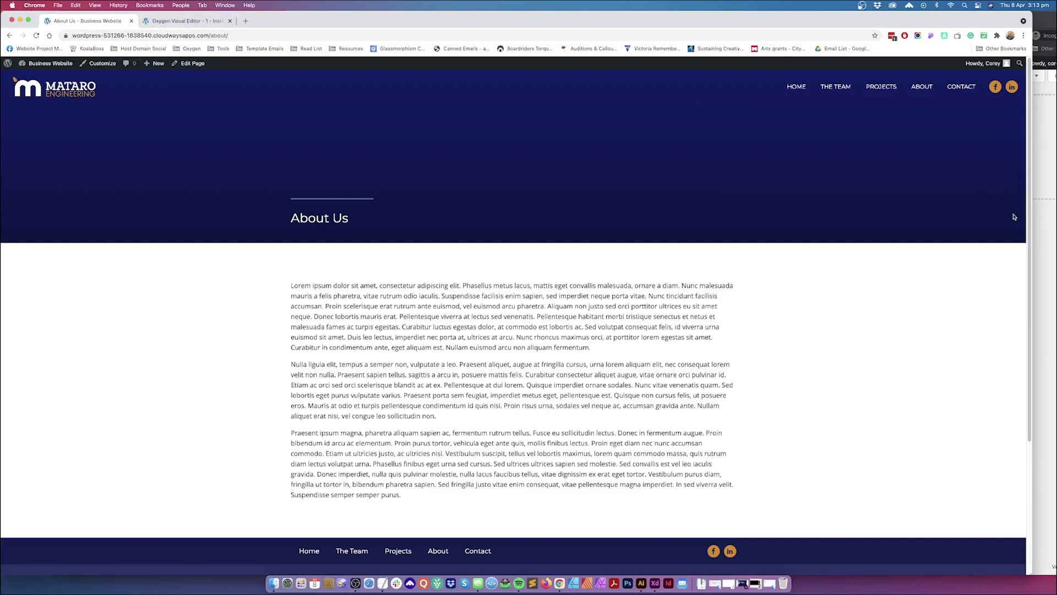
- Switch to the WordPress dashboard in the incognito window and open the About Us page for editing
left_click(1040, 224)
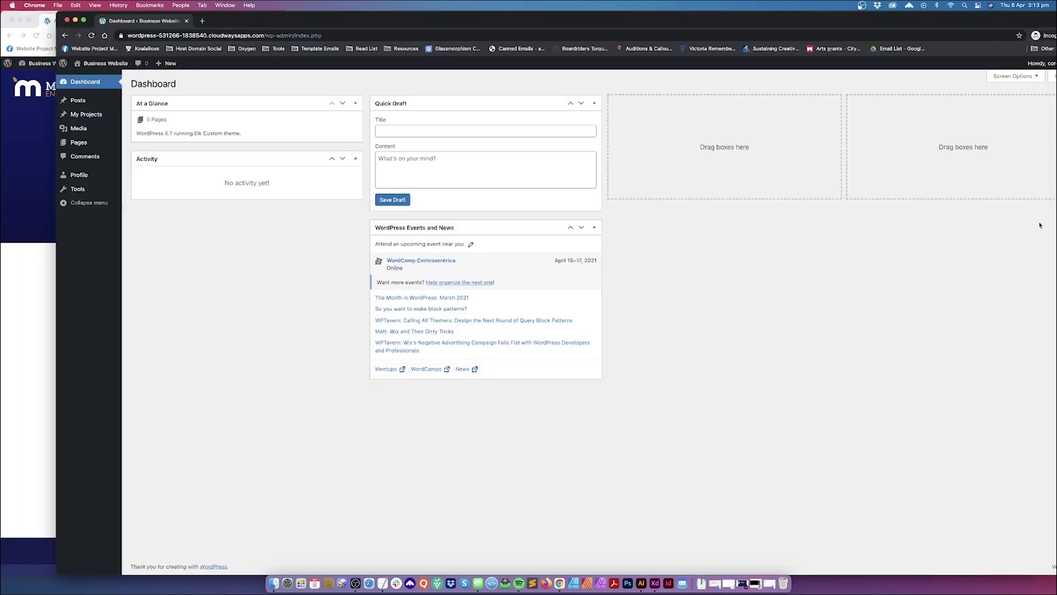
mouse_move(79, 112)
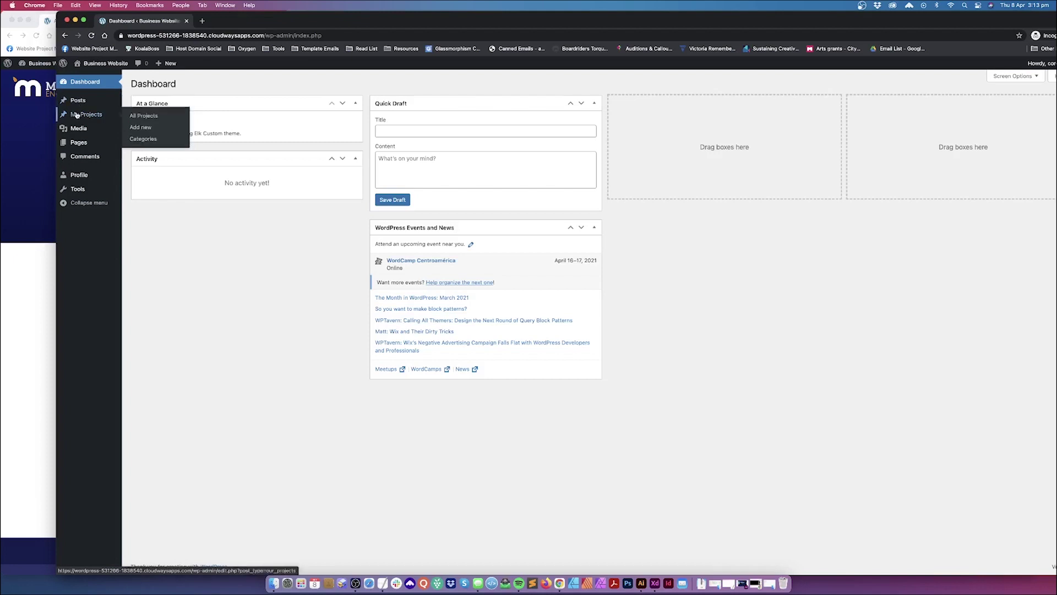
mouse_move(78, 142)
left_click(142, 145)
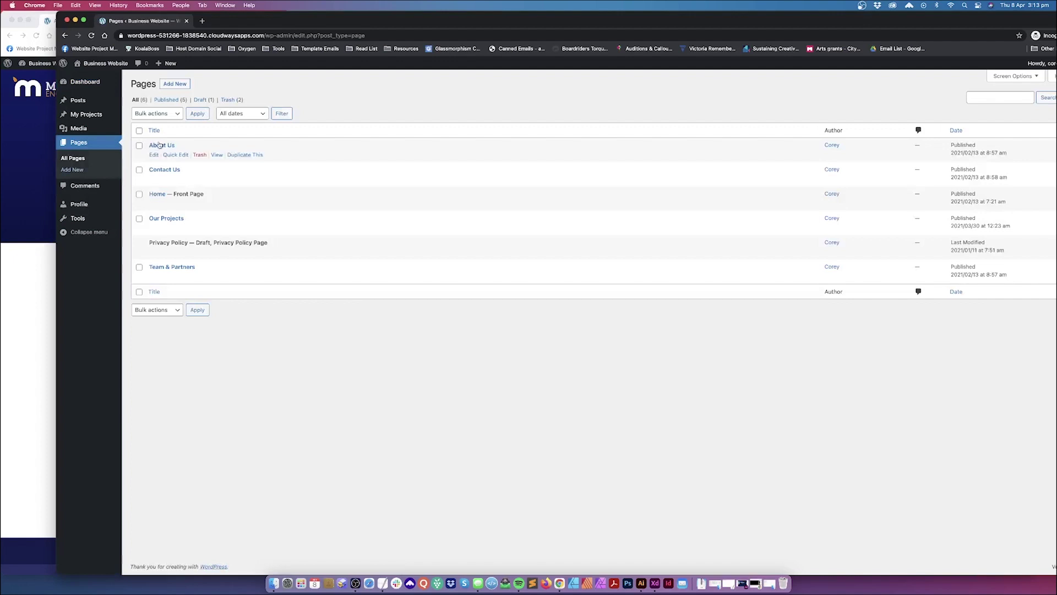
left_click(154, 155)
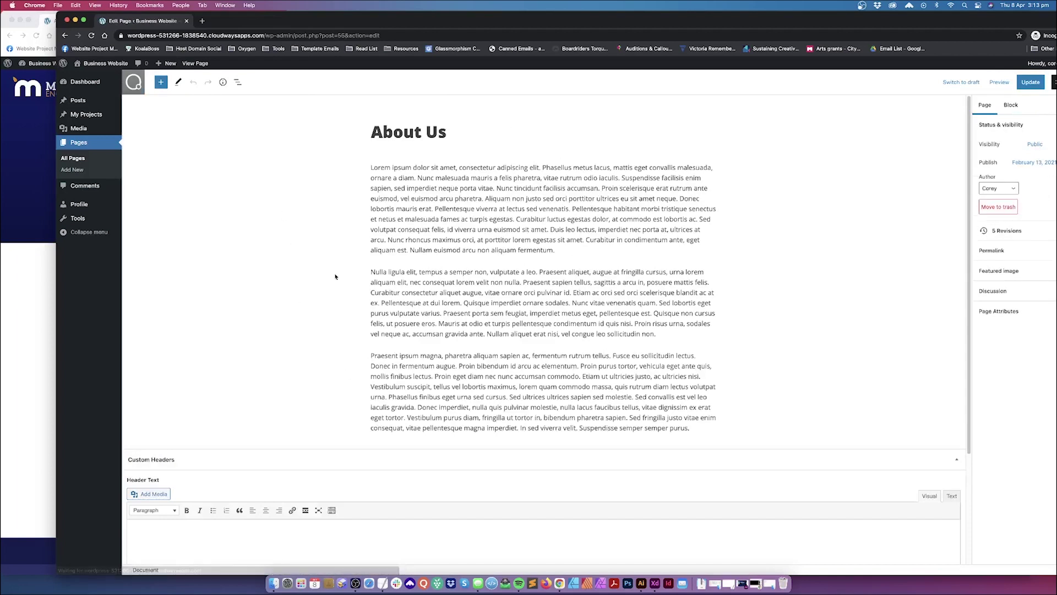
left_click_drag(819, 20, 771, 21)
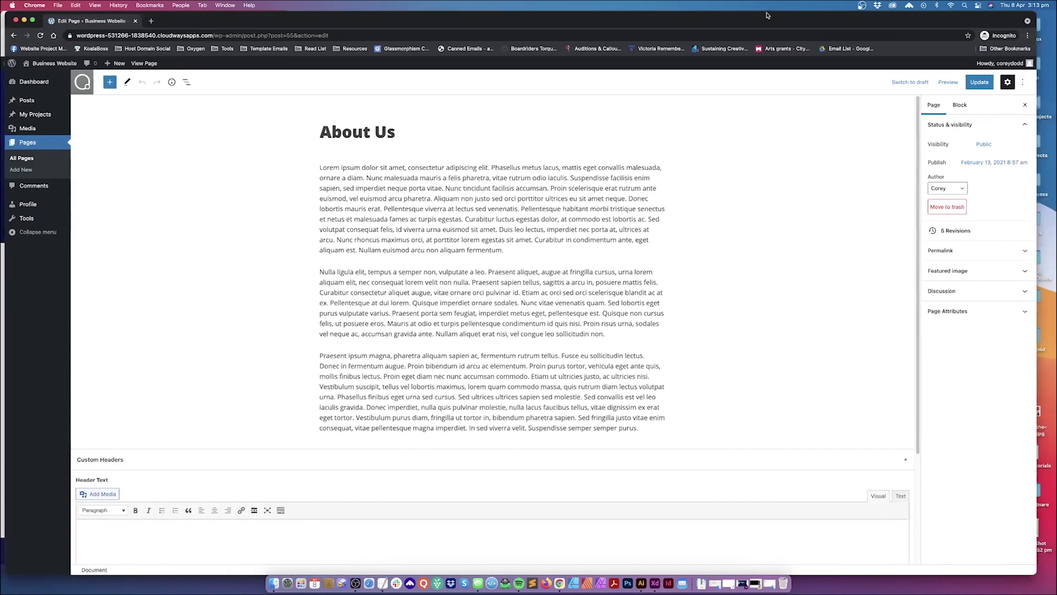
- Examine the Header Text and Header Image fields in the Custom Headers box, collapsing and expanding the box
scroll(628, 359, "down", 3)
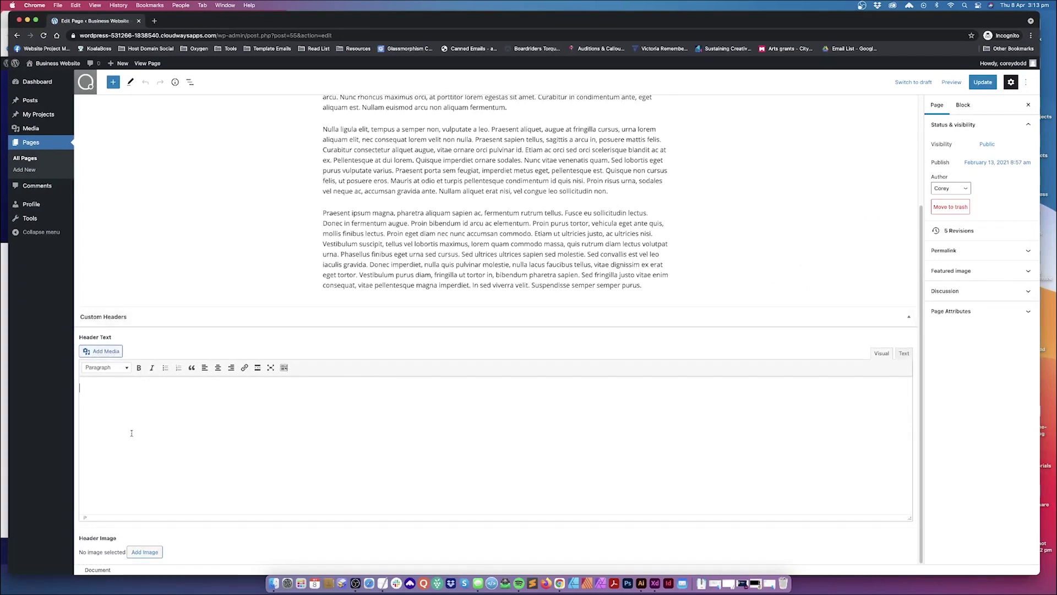
left_click(909, 316)
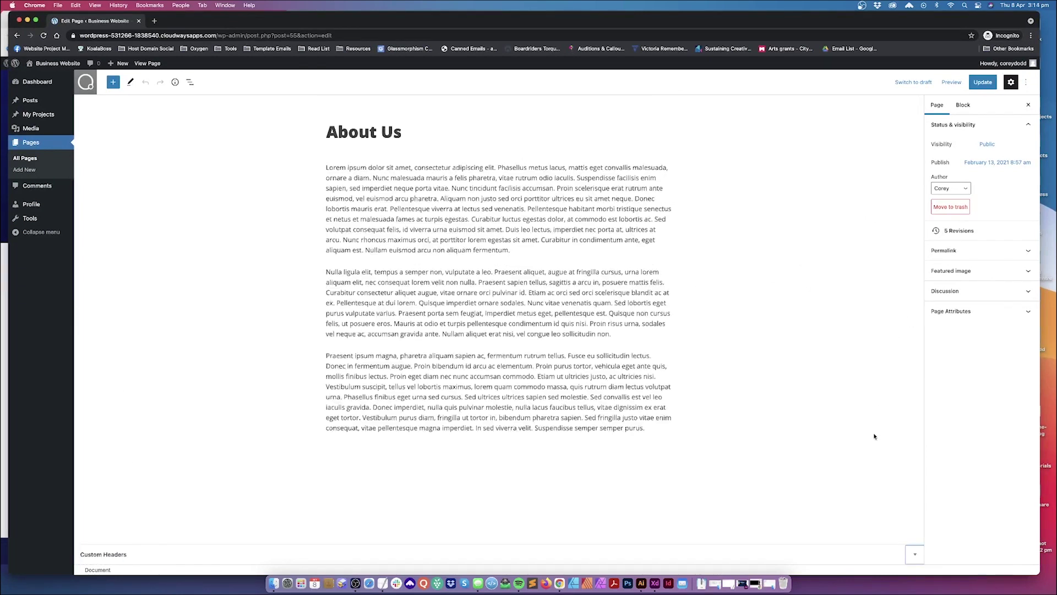
left_click(915, 554)
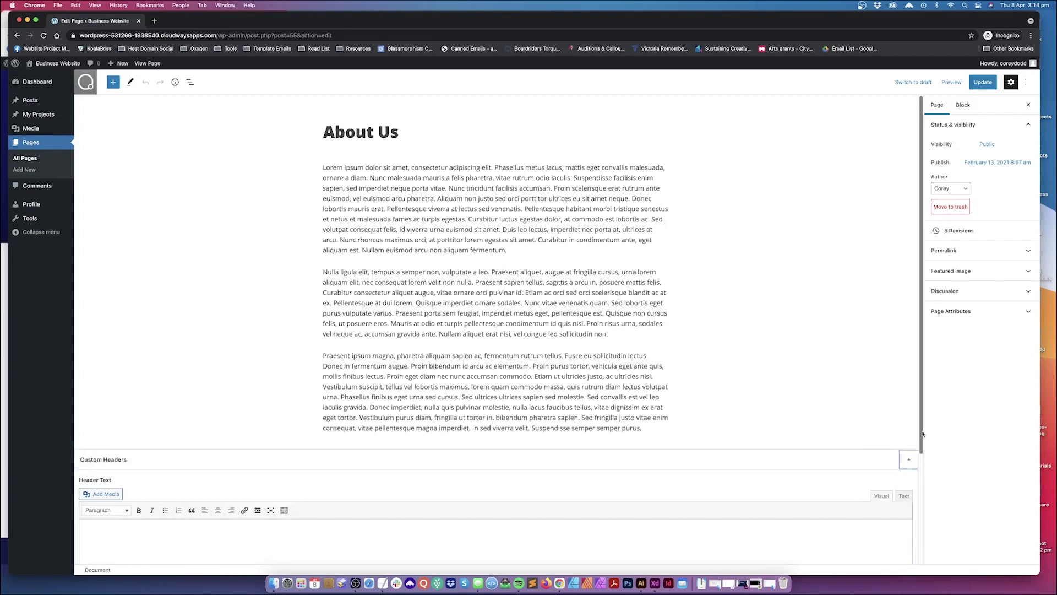
scroll(887, 420, "down", 3)
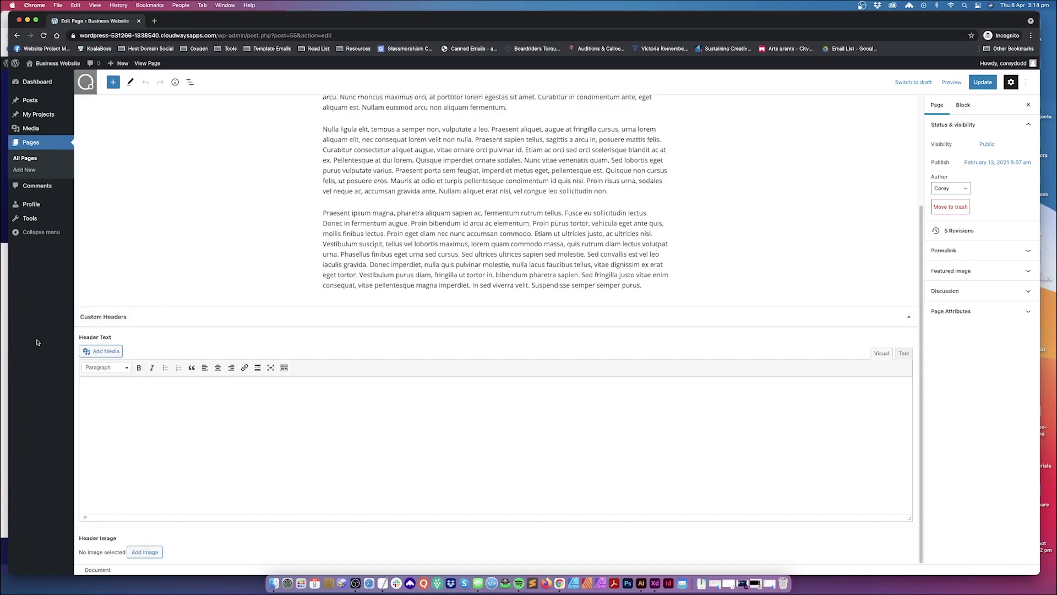
left_click(909, 319)
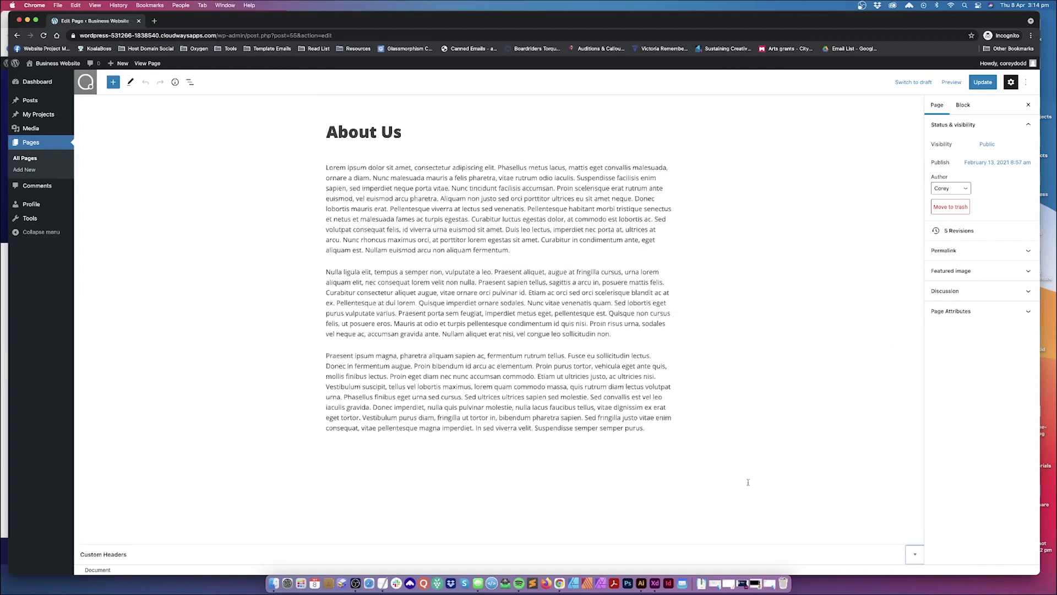
left_click(914, 555)
- Set the About Us page's Header Image to 2.jpg from the headerImages category of the media library
scroll(826, 457, "down", 3)
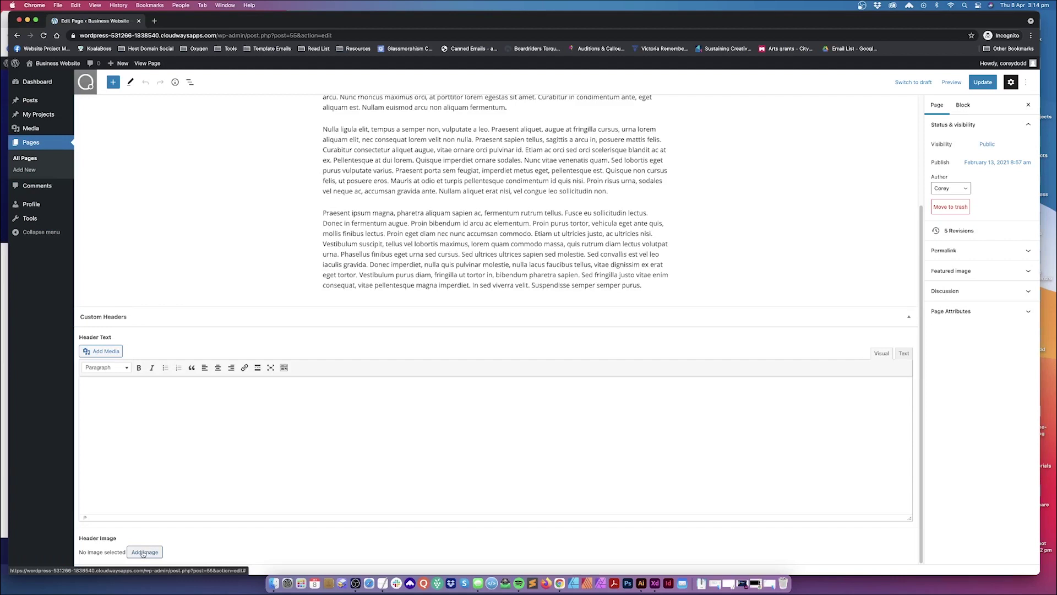
left_click(143, 553)
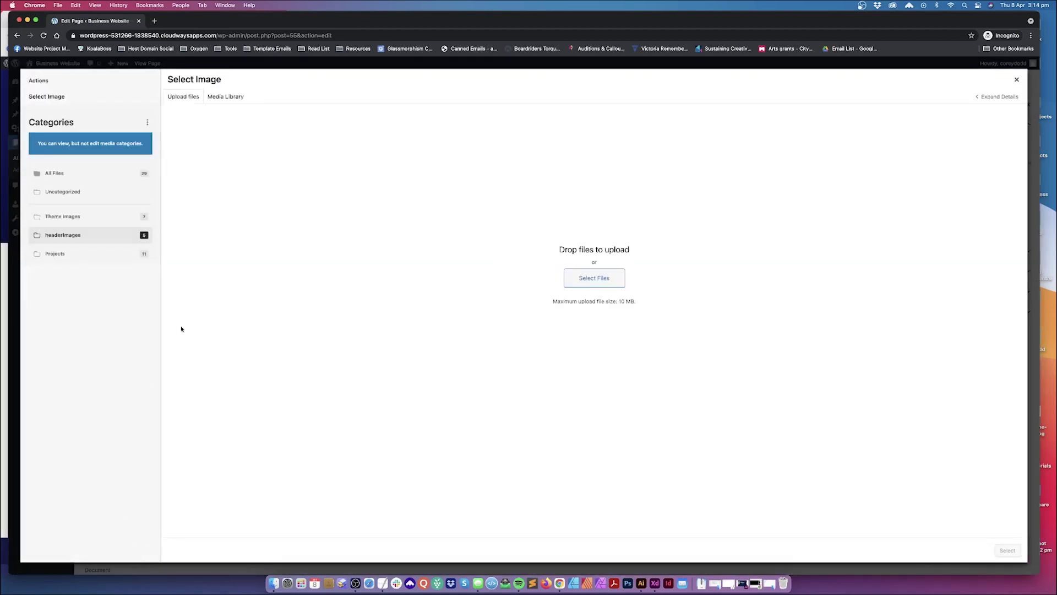
left_click(242, 98)
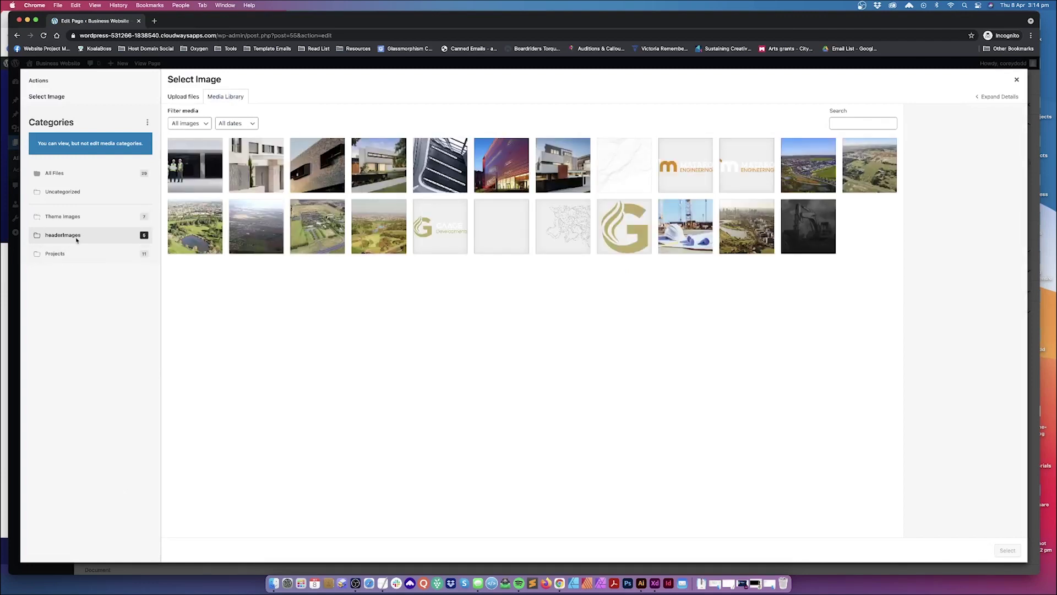
left_click(81, 235)
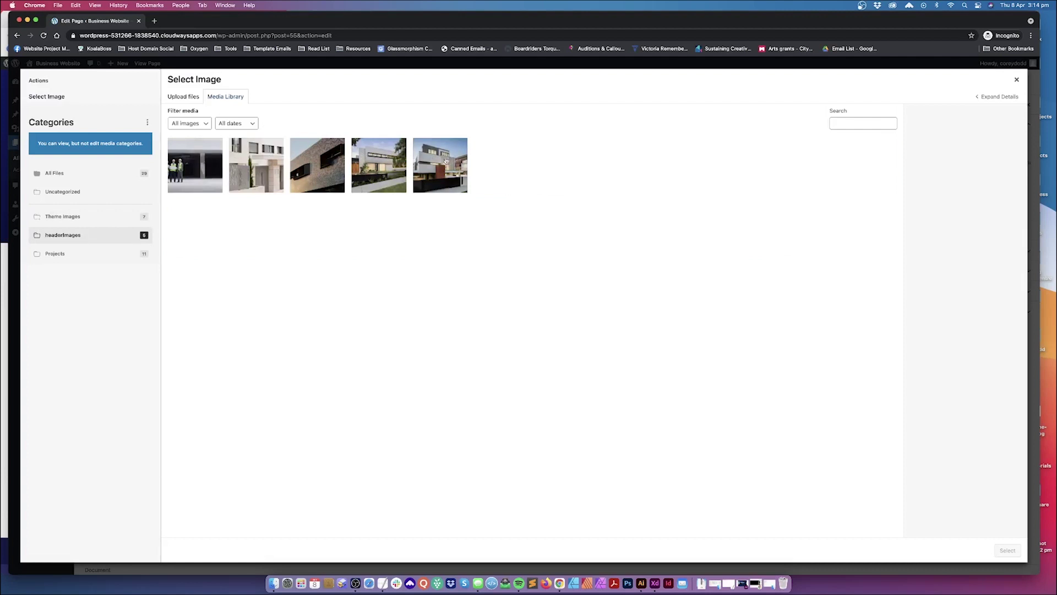
left_click(374, 164)
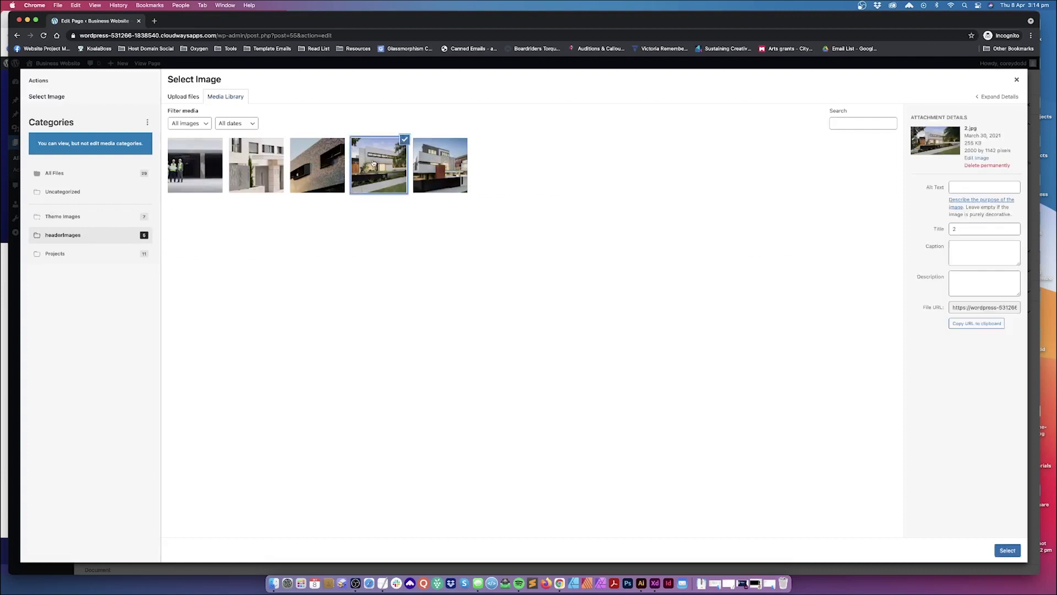
left_click(1007, 551)
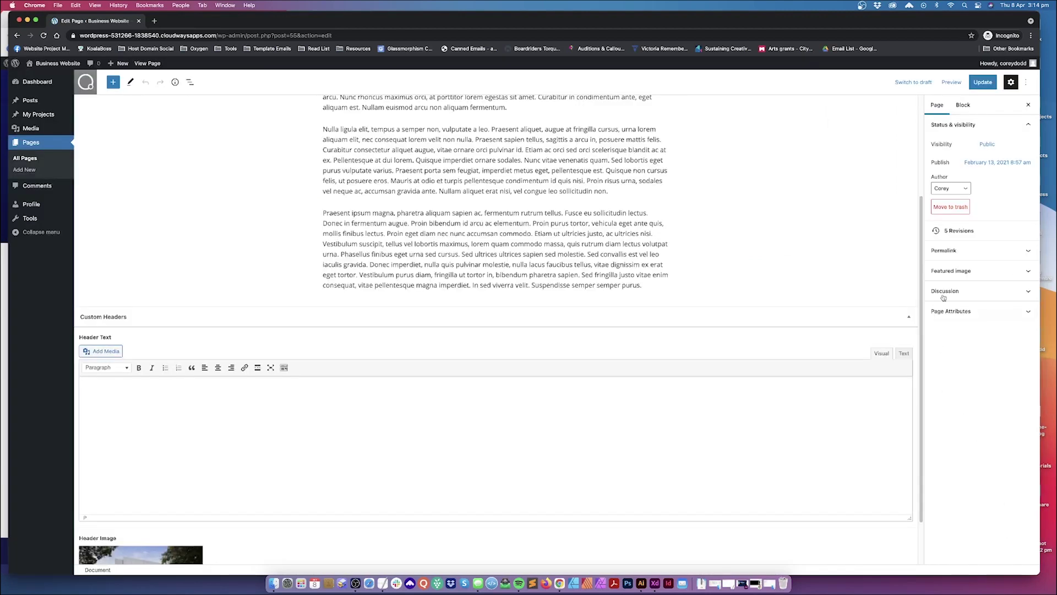
- Copy "Designing Hopes / Delivering Dreams" from the headers text file into the About Us Header Text, making "Hopes" and "Dreams" bold
key("ctrl+Up")
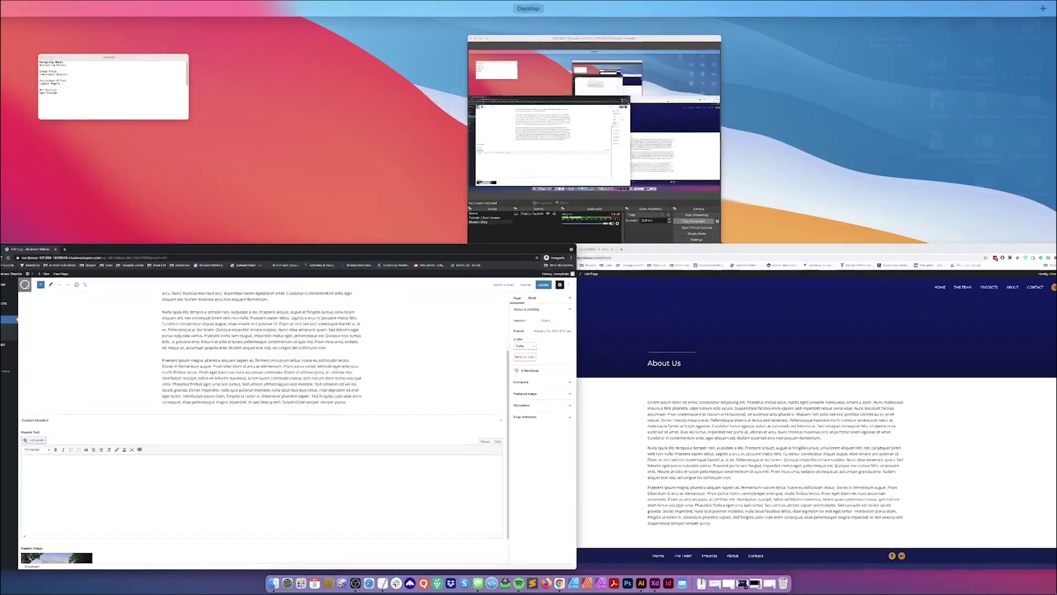
left_click(73, 62)
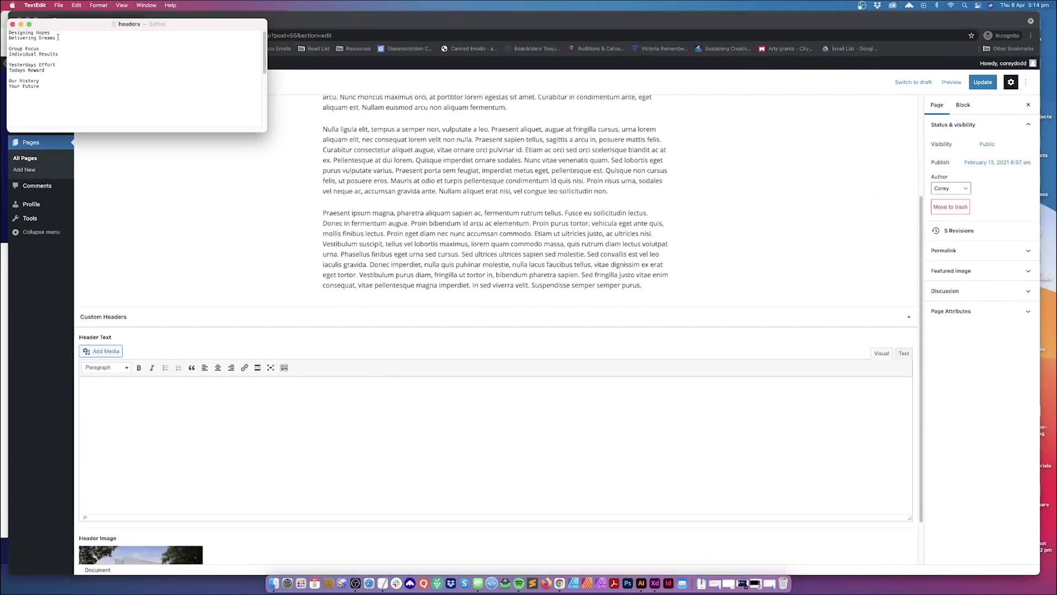
mouse_move(58, 37)
left_mouse_down()
mouse_move(10, 33)
mouse_move(47, 21)
left_mouse_up()
key("super+c")
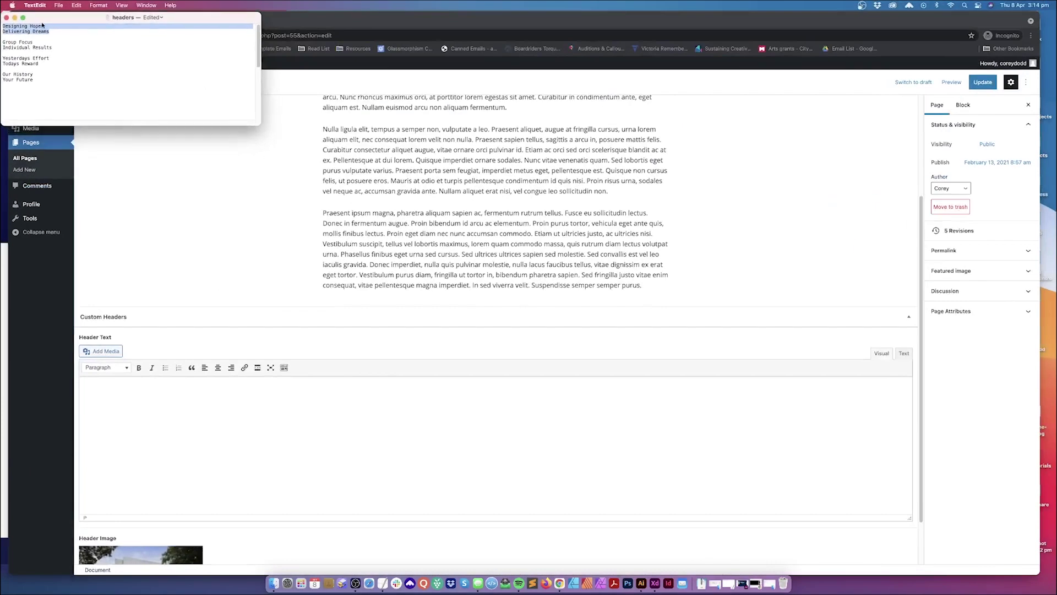
left_click(210, 418)
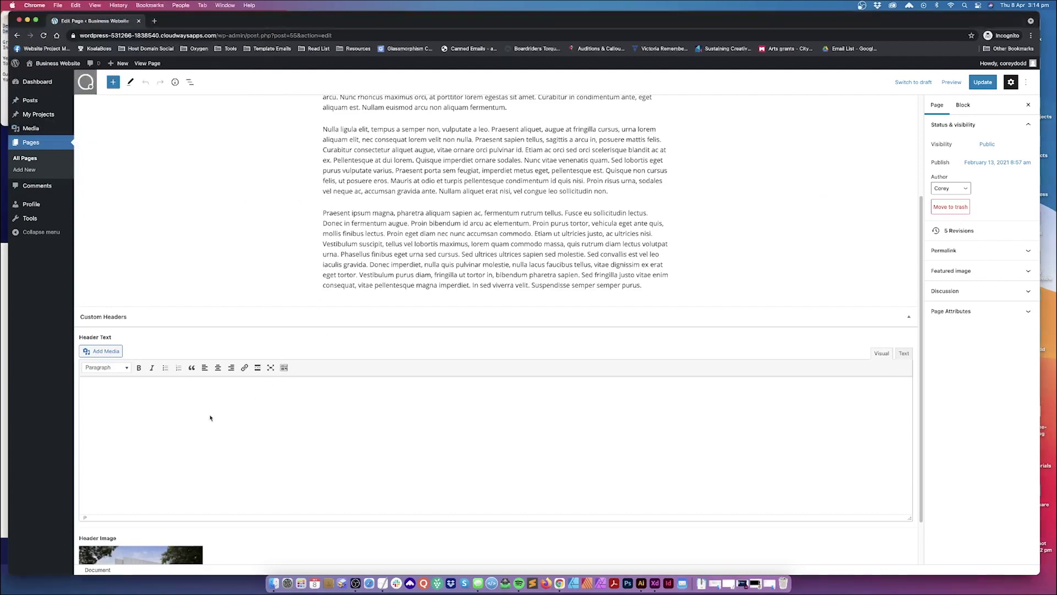
key("super+v")
left_click_drag(112, 388, 138, 398)
key("super+b")
key("super+b")
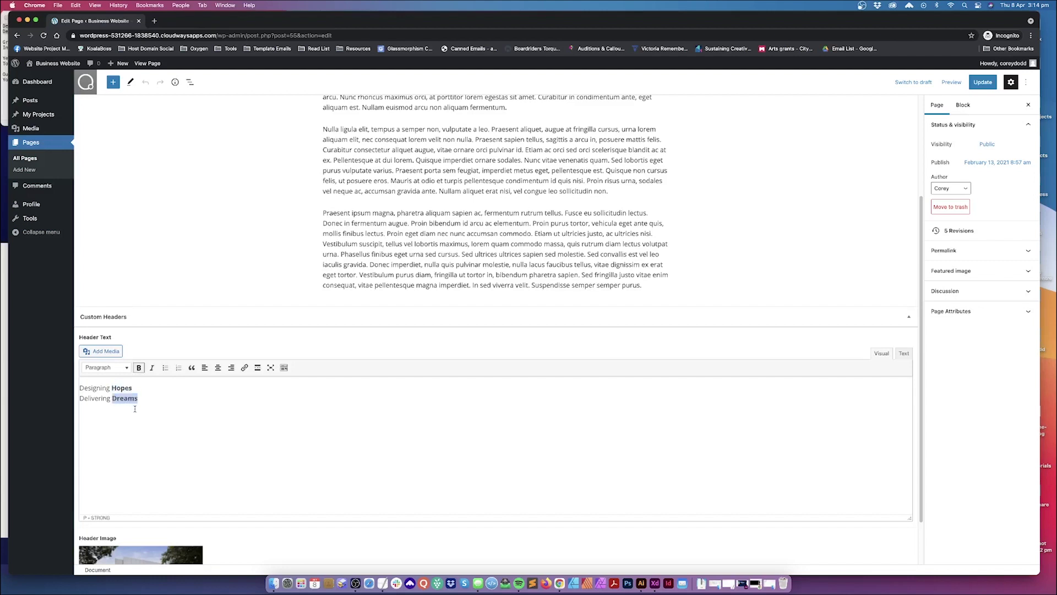
- Update the About Us page and check its header on the reloaded live page in the other browser window
left_click(981, 84)
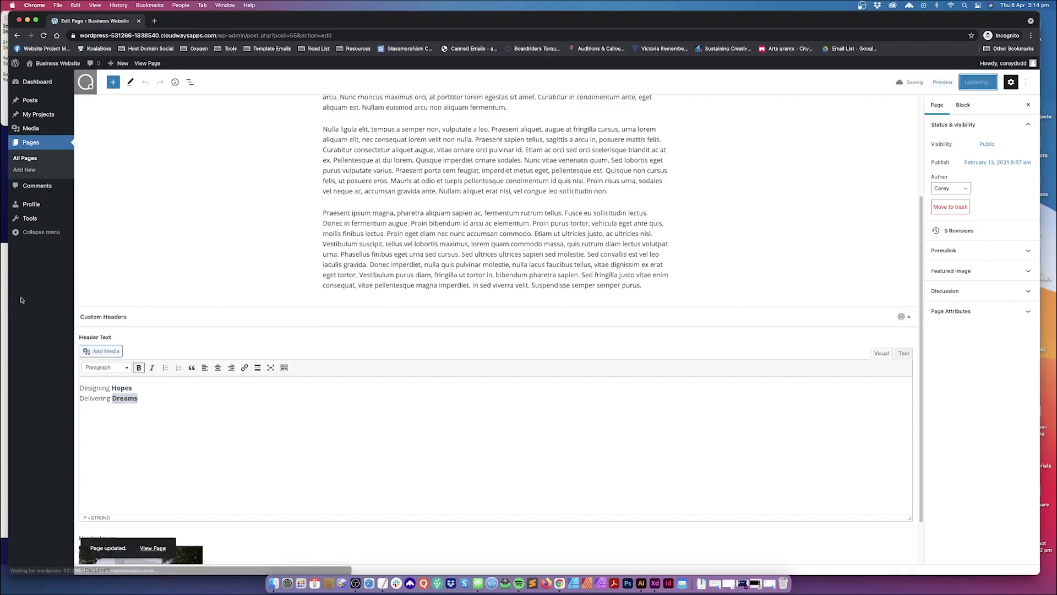
left_click(5, 324)
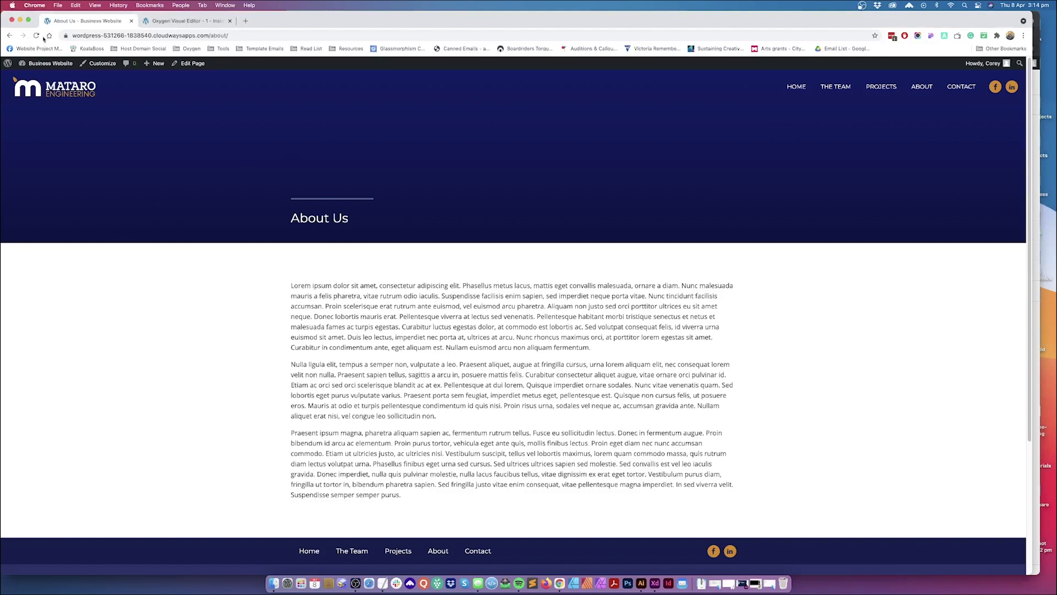
left_click(35, 36)
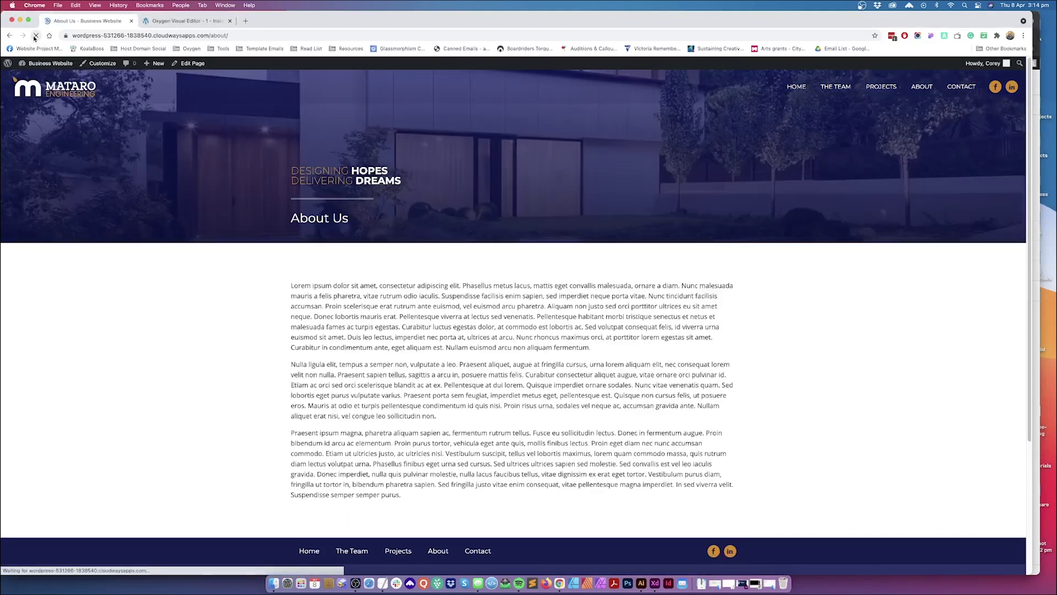
left_click_drag(295, 168, 402, 182)
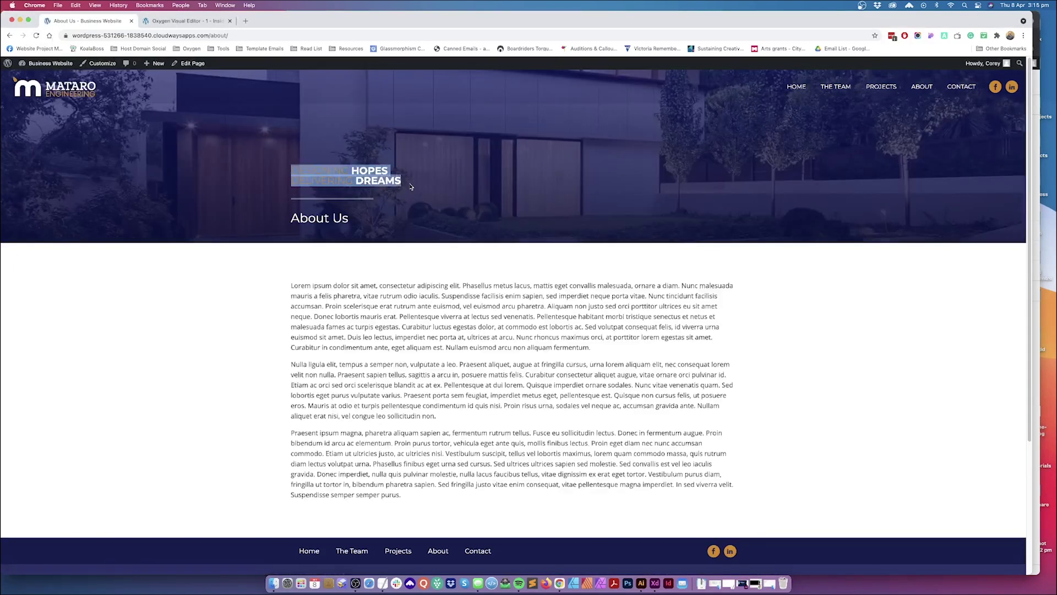
left_click(351, 226)
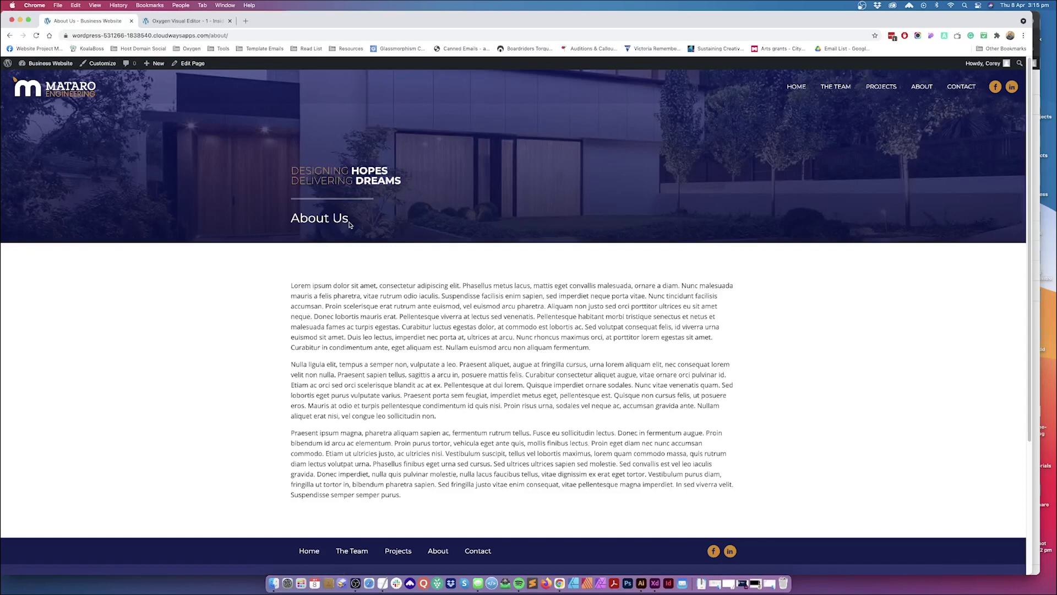
- Return to the list of all pages in the incognito window and copy "Group Focus / Individual Results" from the headers text file
left_click(1040, 574)
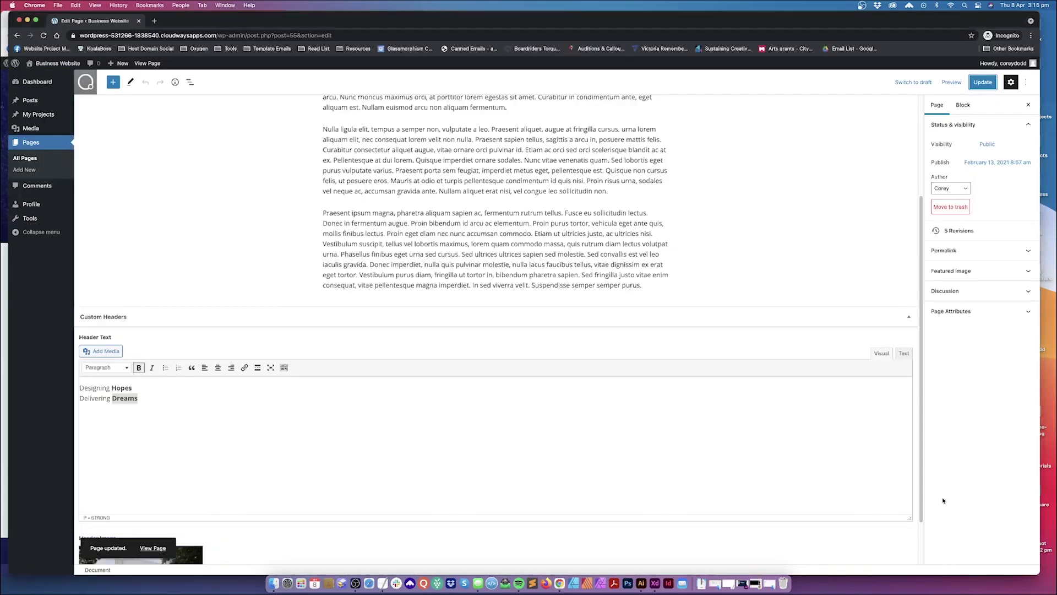
left_click(26, 158)
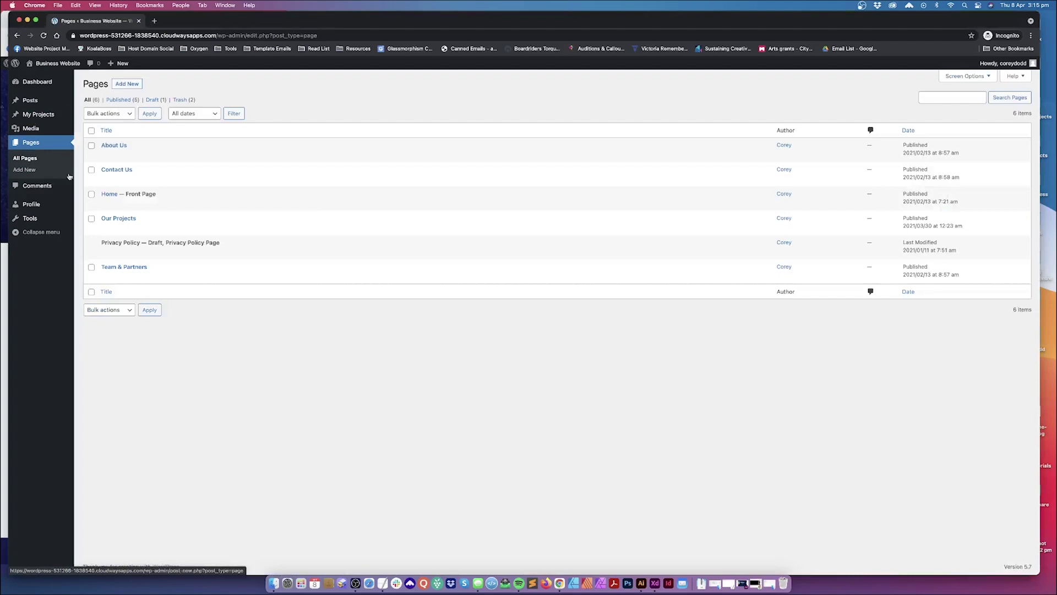
left_click(30, 33)
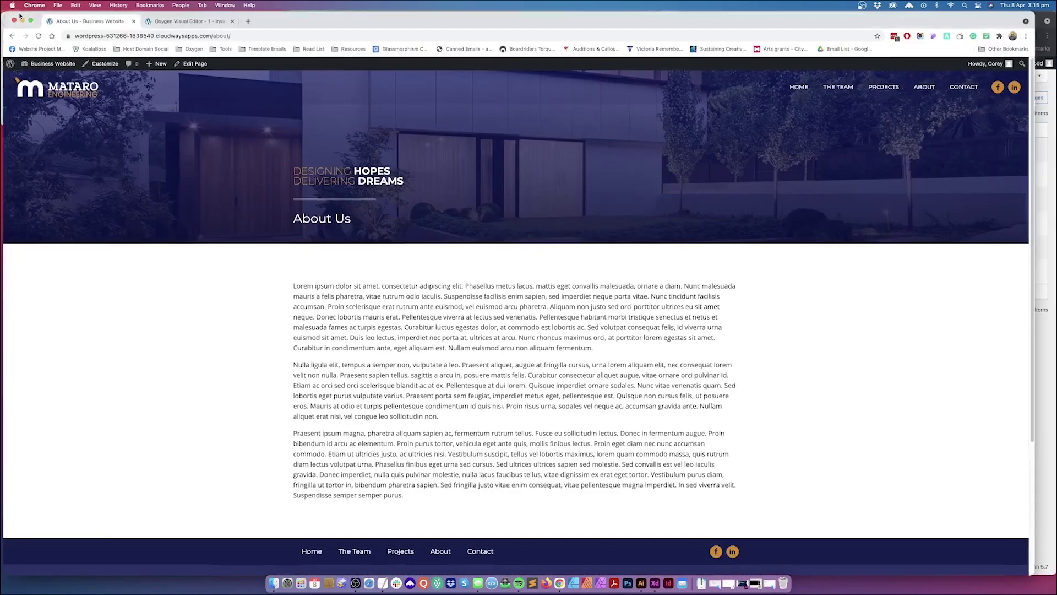
left_click(6, 44)
left_click_drag(52, 47, 2, 42)
key("super+c")
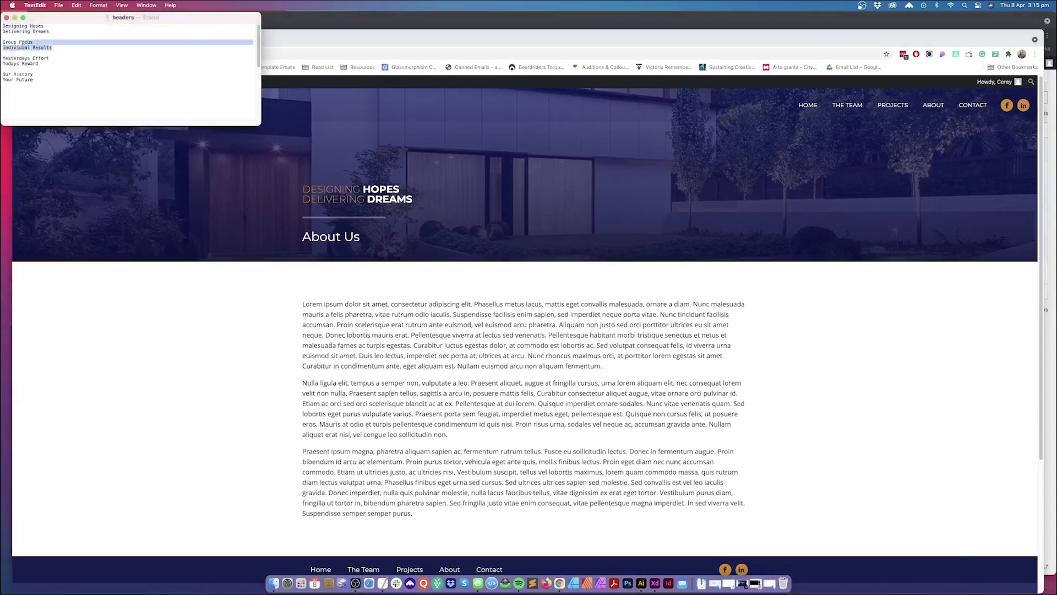
- Open Our Projects and Team & Partners for editing in new tabs and Contact Us in the current tab
left_click(426, 26)
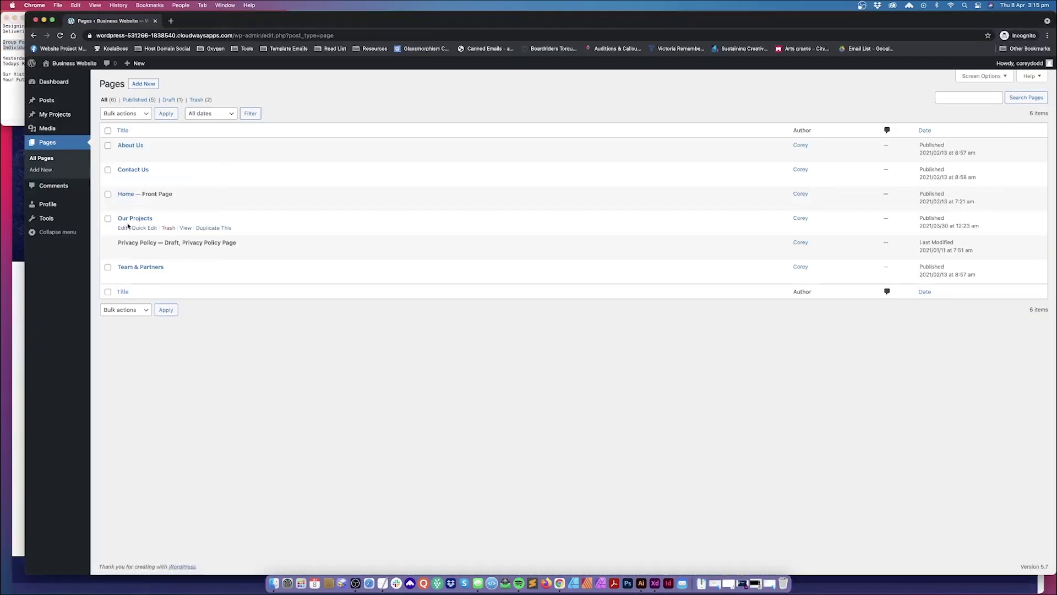
right_click(125, 232)
left_click(132, 235)
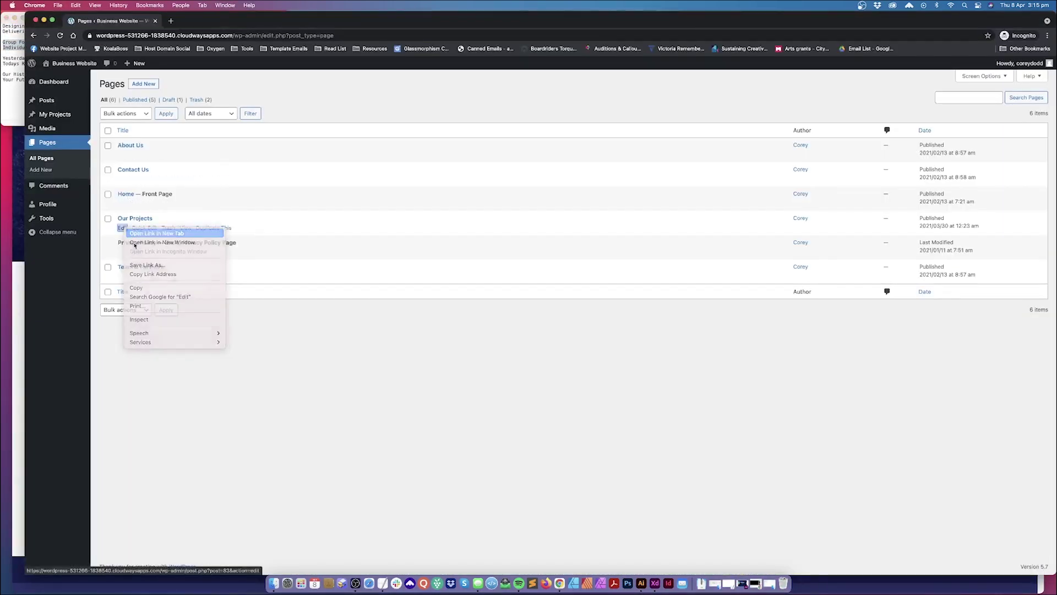
right_click(125, 277)
left_click(129, 282)
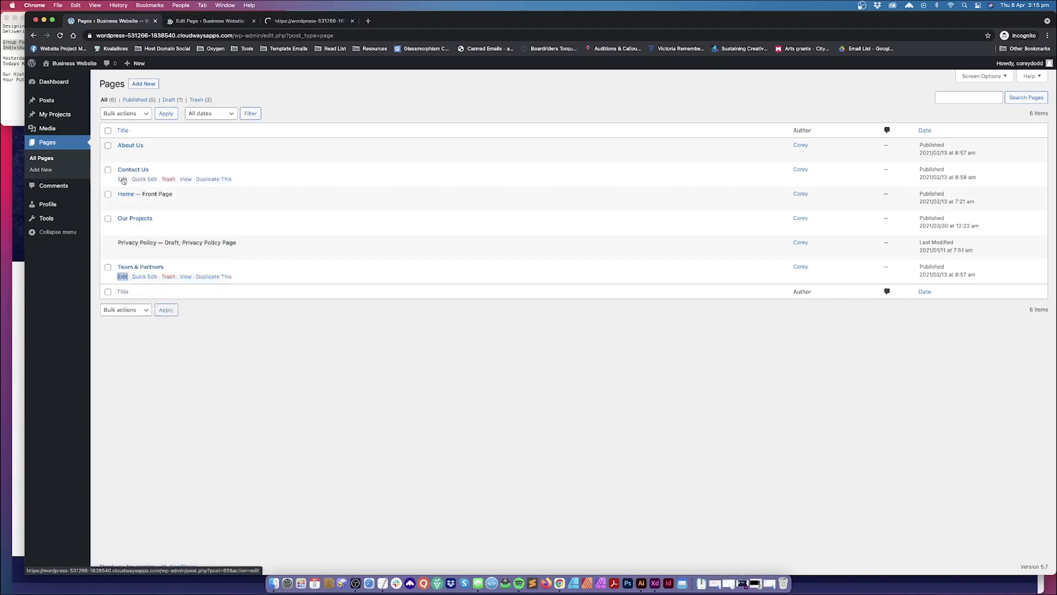
left_click(123, 181)
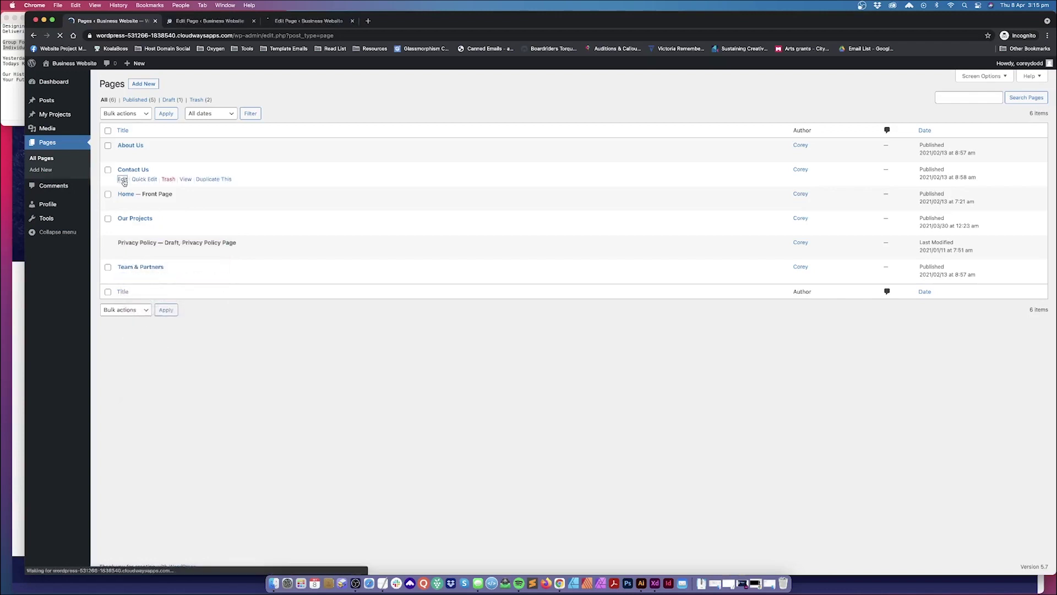
- Paste "Group Focus / Individual Results" into the Our Projects Header Text and make "Focus" and "Results" bold
left_click(207, 22)
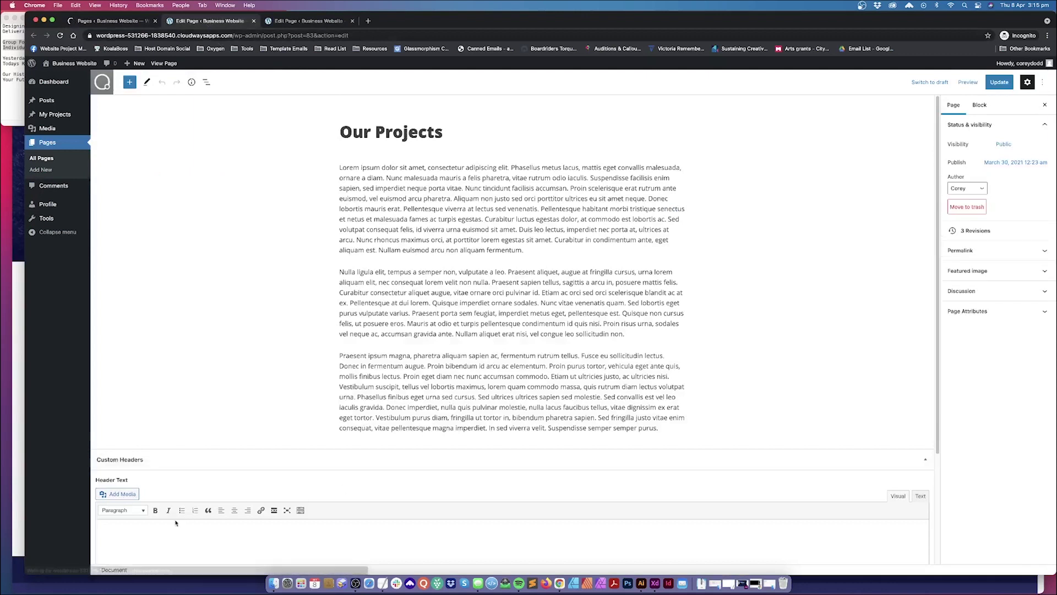
left_click(118, 531)
key("super+v")
double_click(126, 531)
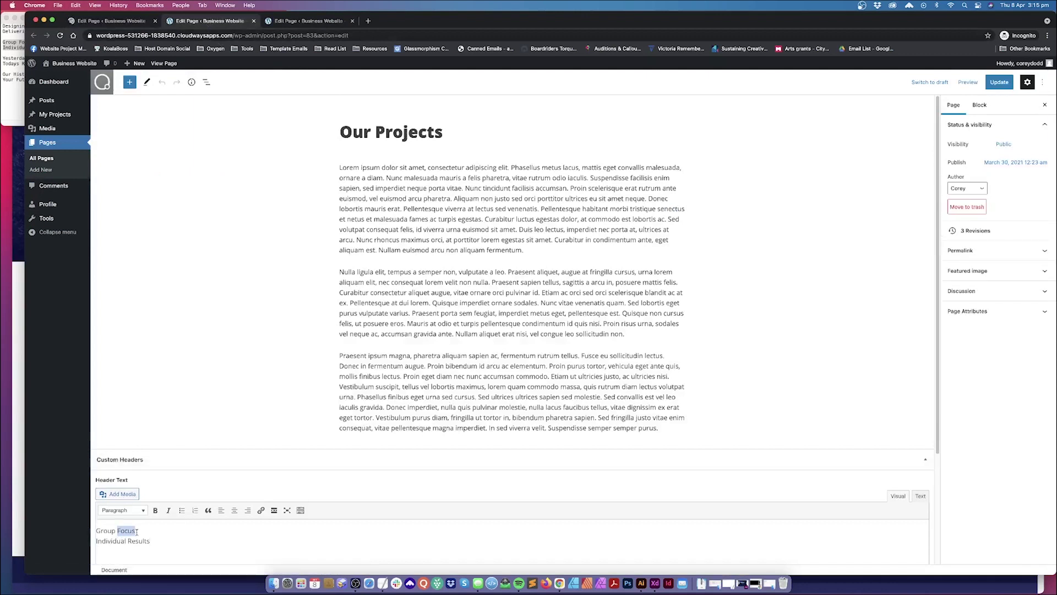
key("super+b")
double_click(130, 540)
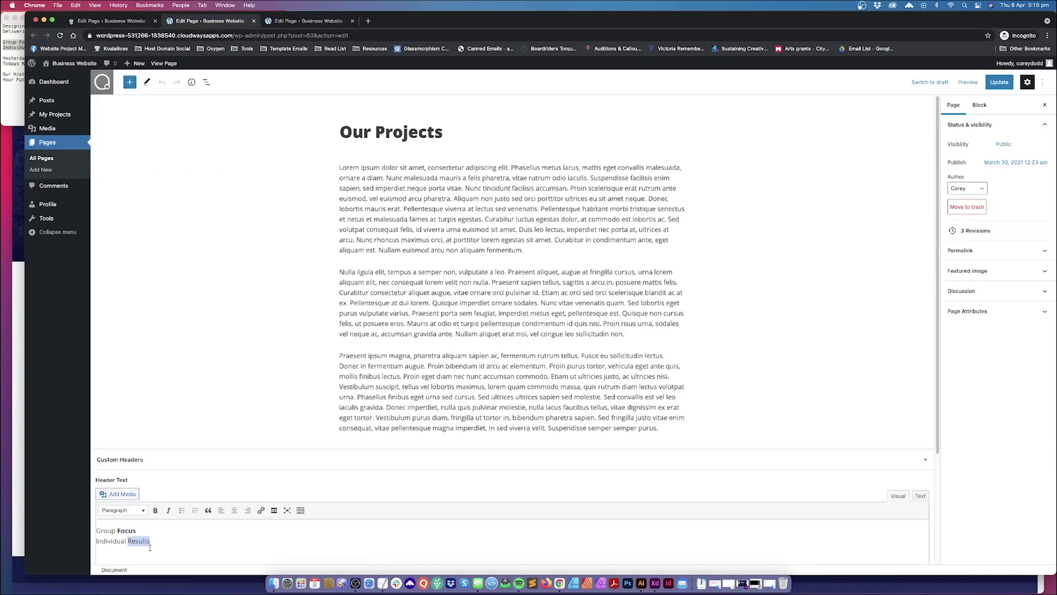
key("super+b")
- Set the Our Projects Header Image to the brick building photo from headerImages and update the page
scroll(880, 467, "down", 3)
scroll(880, 467, "down", 1)
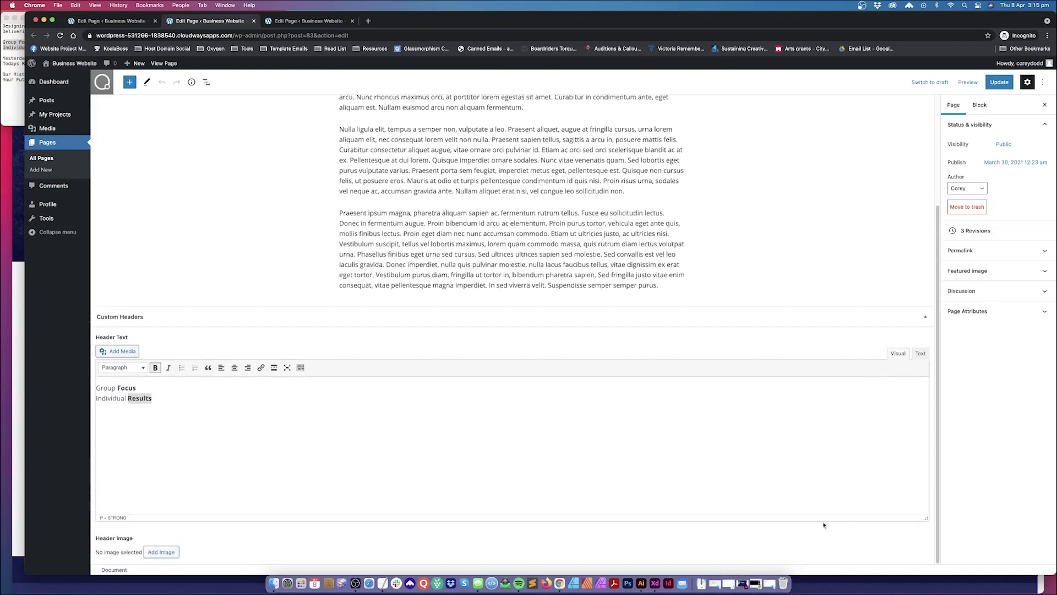
left_click(161, 552)
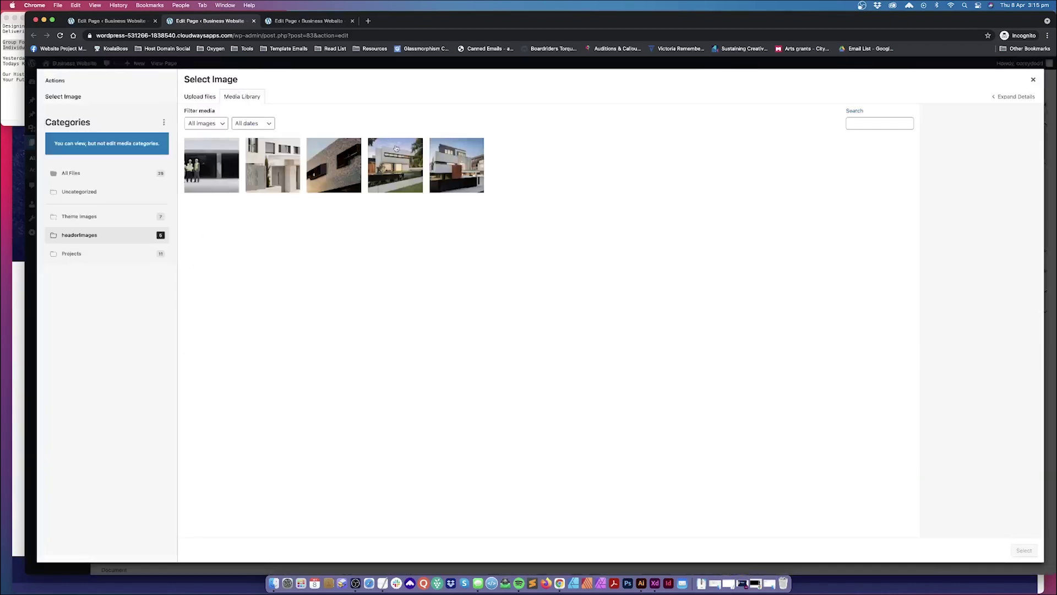
left_click(331, 170)
left_click(1023, 550)
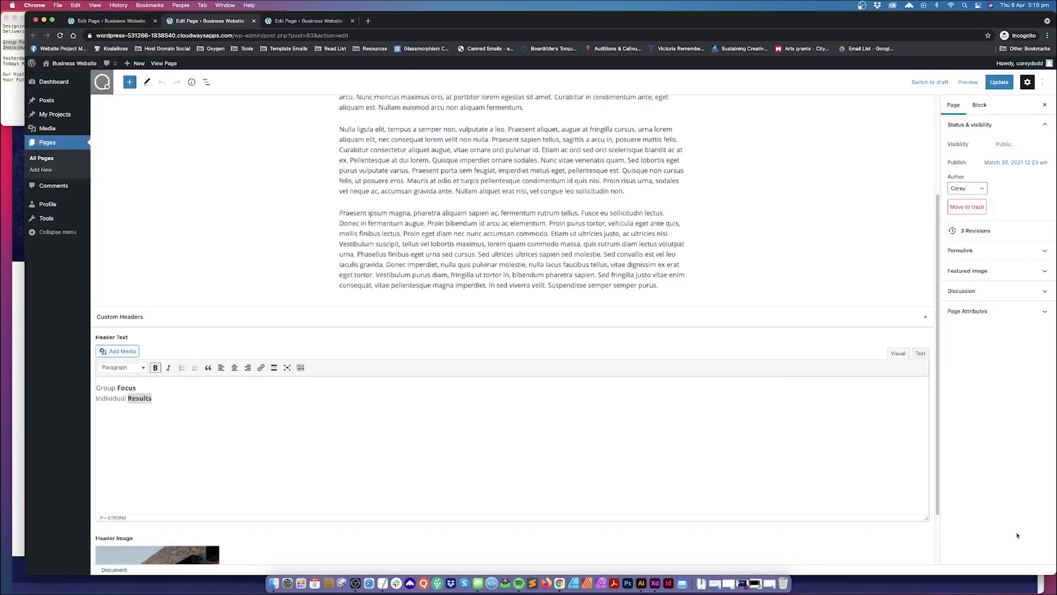
left_click(998, 82)
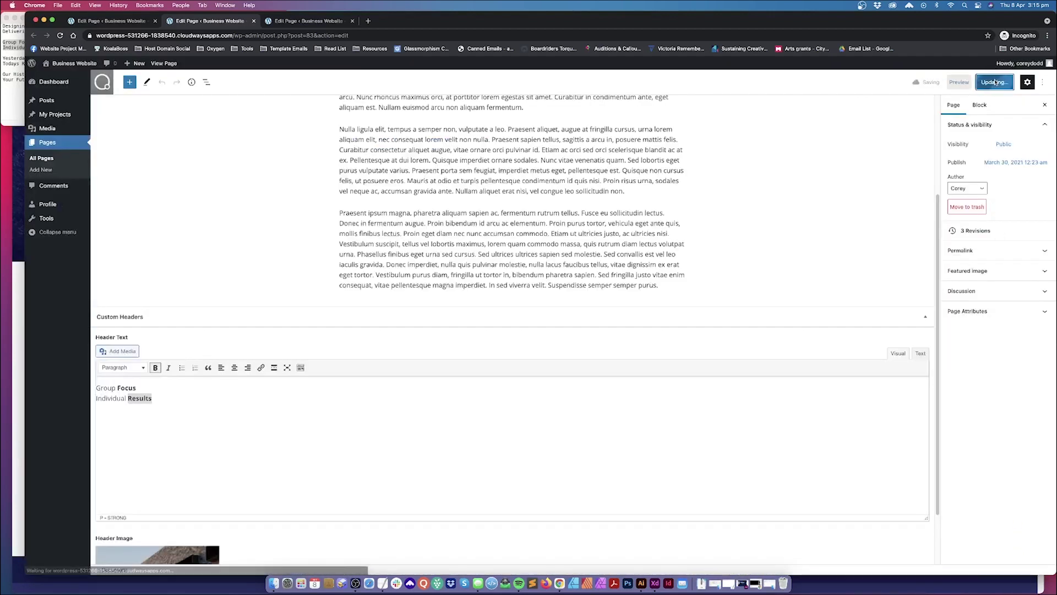
- Copy "Yesterdays Effort / Todays Reward" from the headers text file into the Team & Partners Header Text, making "Effort" and "Reward" bold
left_click(253, 22)
left_click(1, 76)
left_click_drag(40, 64, 2, 58)
key("super+c")
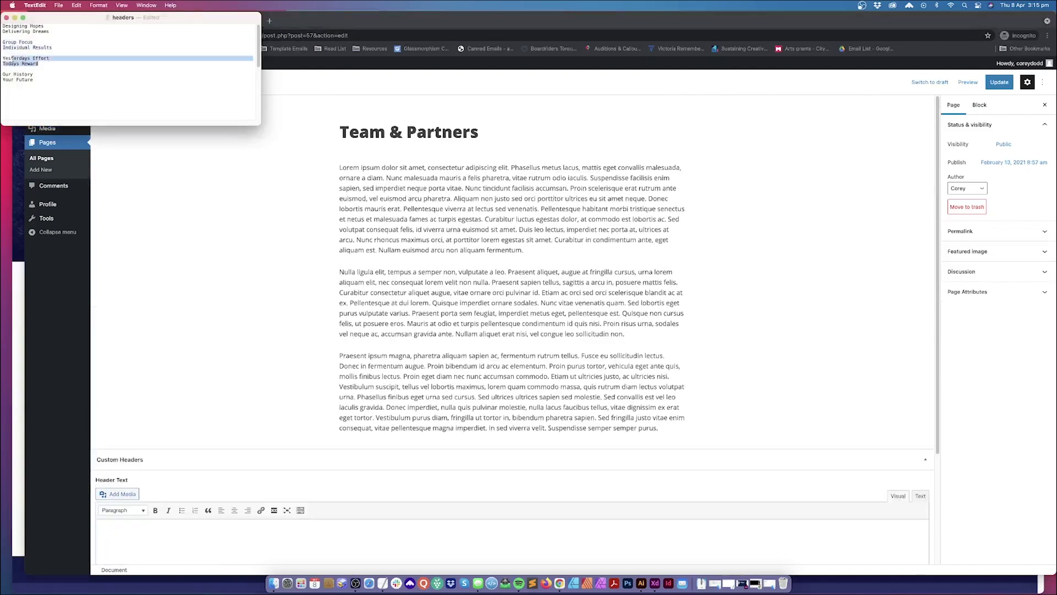
left_click(270, 170)
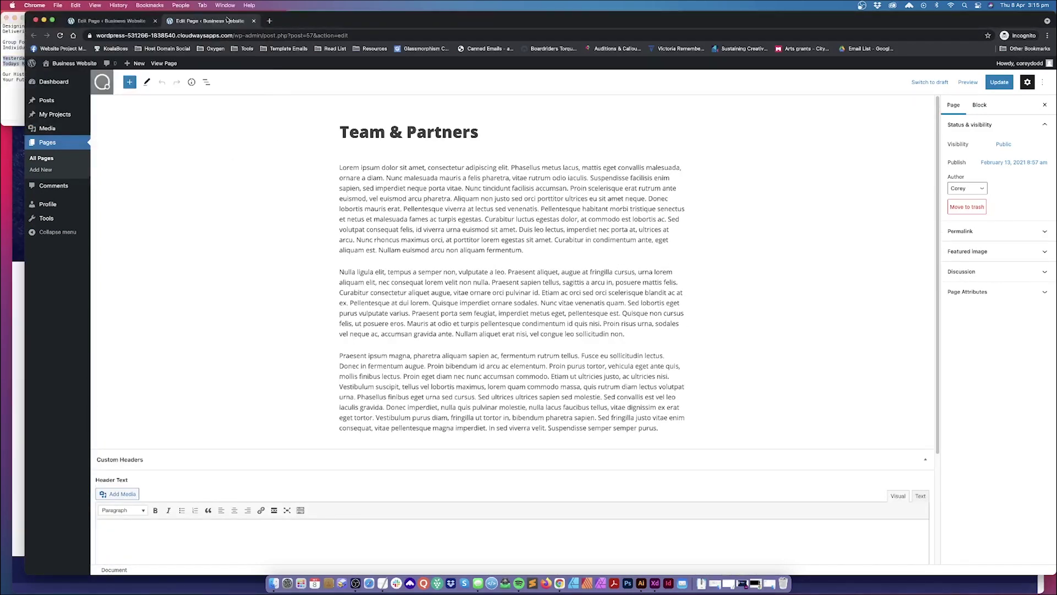
key("super+v")
left_click_drag(130, 531, 145, 541)
key("super+b")
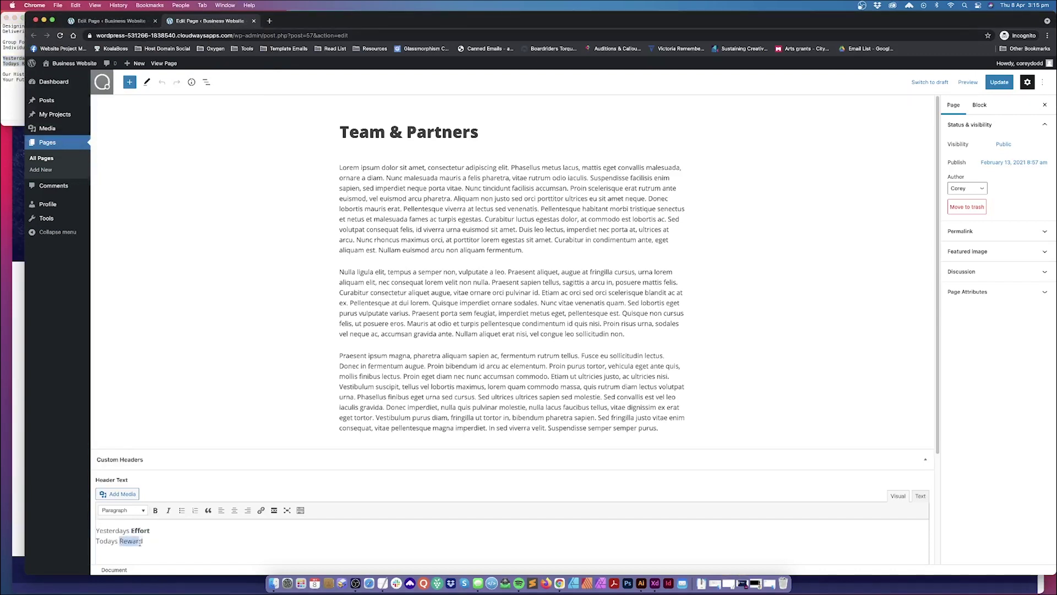
key("super+b")
scroll(515, 330, "down", 5)
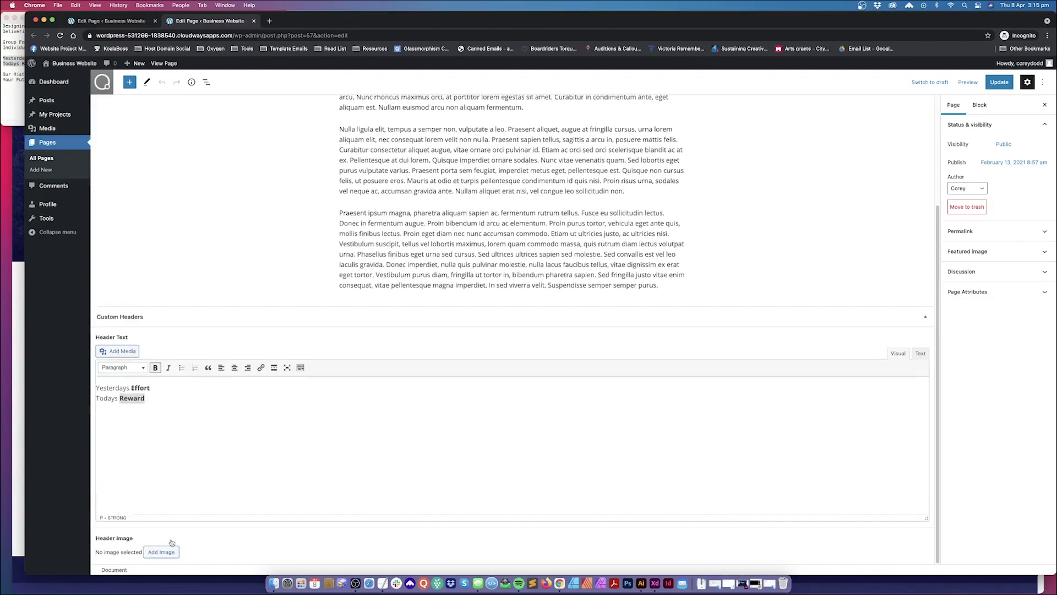
- Set the Team & Partners Header Image to the white building photo 4.jpg from headerImages and update the page
left_click(160, 552)
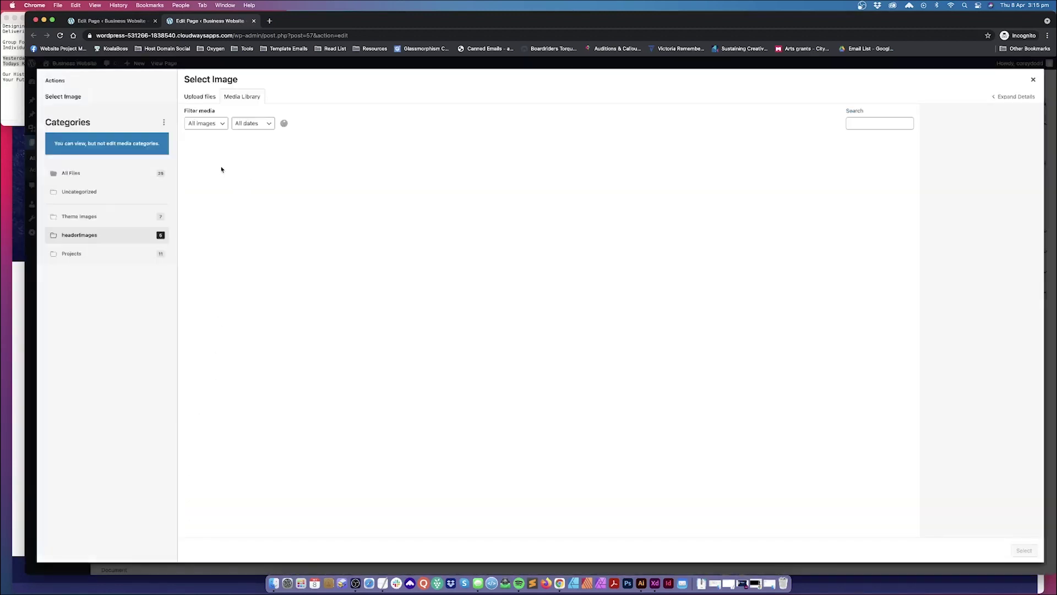
left_click(266, 168)
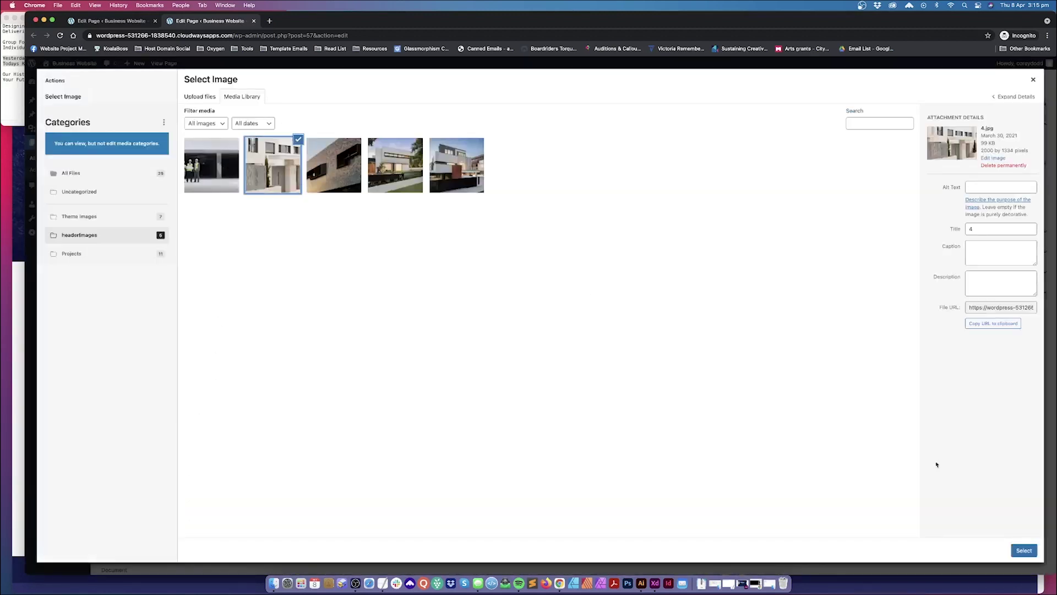
left_click(1024, 550)
left_click(999, 83)
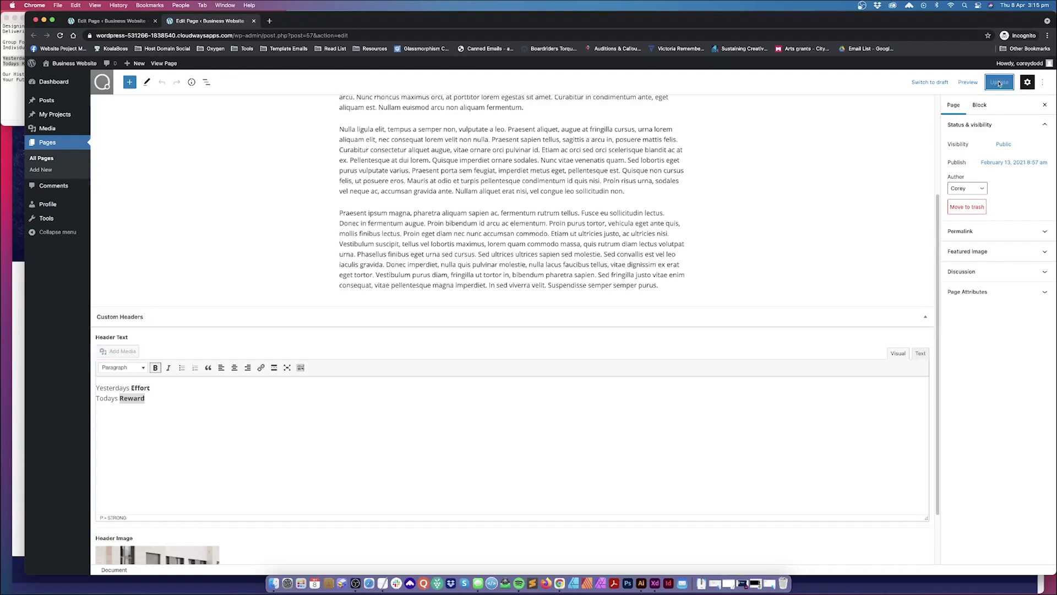
- Copy "Our History / Your Future" from the headers text file into the Contact Us Header Text, closing the Team & Partners tab
left_click(15, 87)
left_click_drag(36, 80, 7, 77)
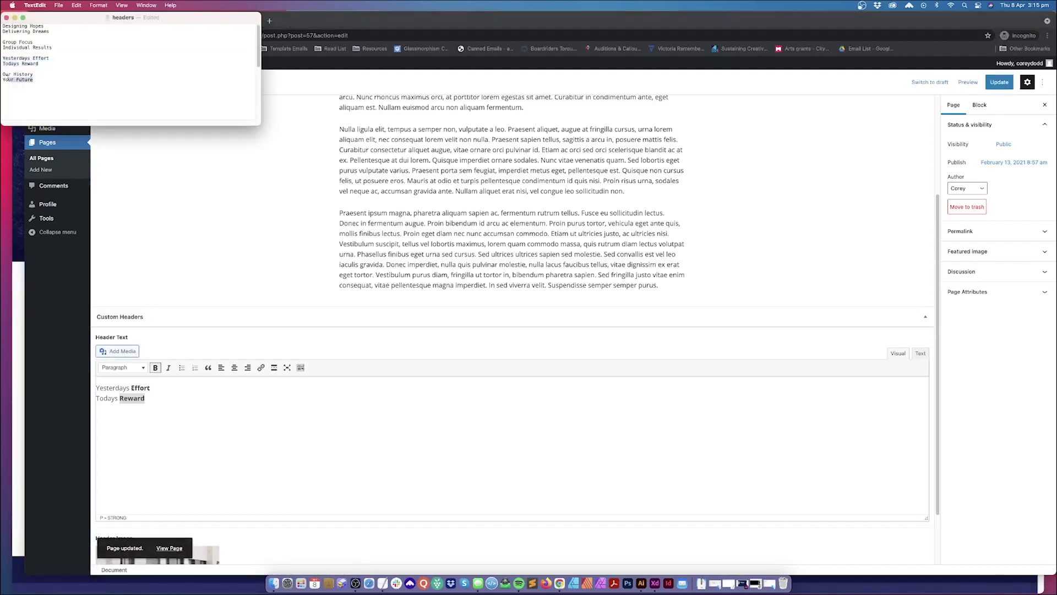
triple_click(8, 78)
left_click(337, 26)
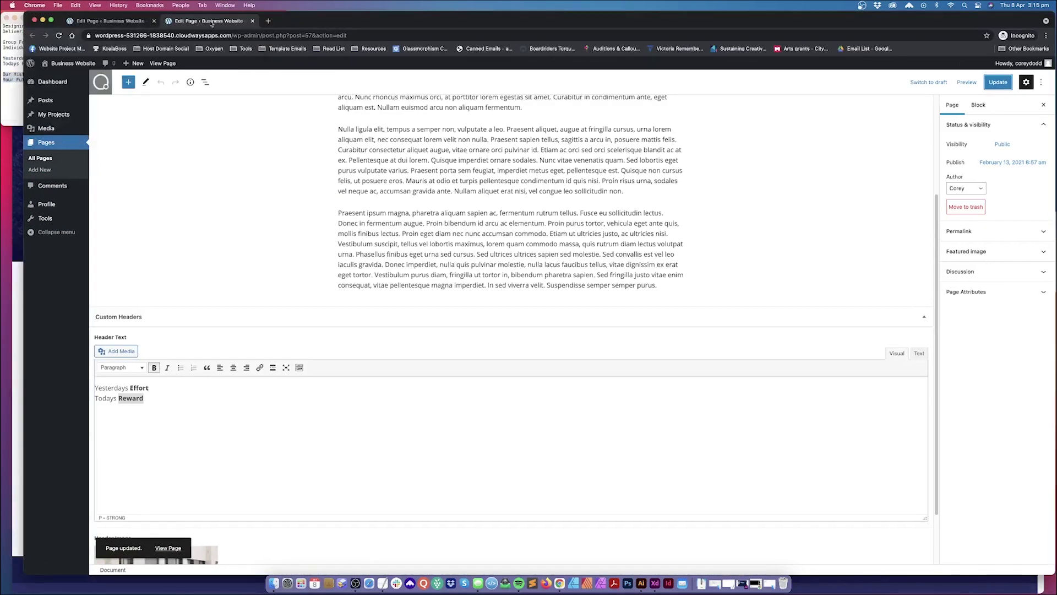
left_click(254, 21)
left_click(180, 468)
key("cmd+v")
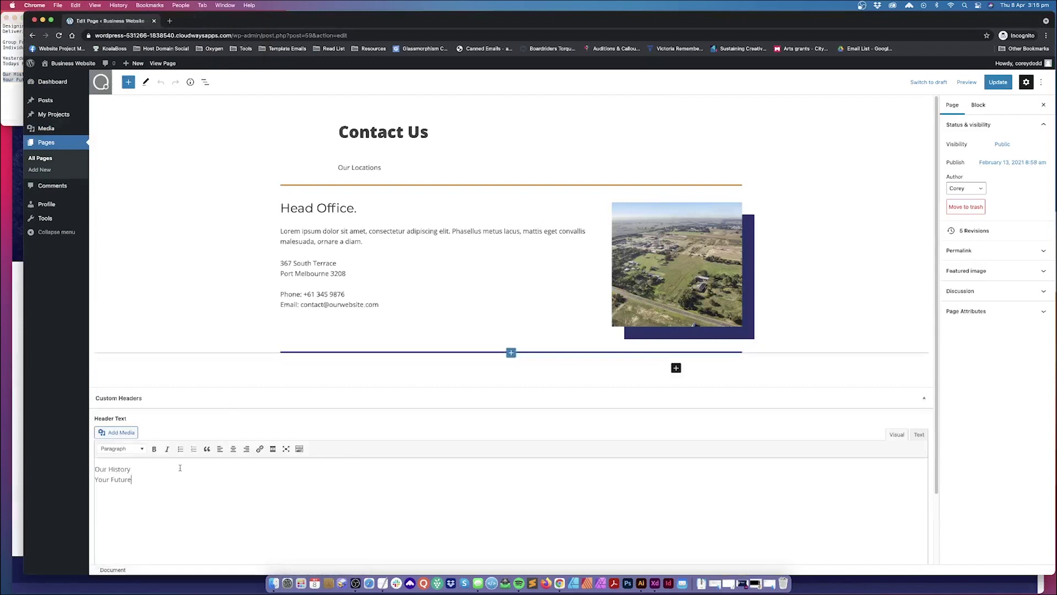
- Make "History" and "Future" bold in the Contact Us Header Text
double_click(115, 469)
key("super+b")
double_click(113, 481)
type("Our History Your Future")
key("super+z")
key("super+b")
- Set the Contact Us Header Image to the photo of workers in safety vests from headerImages and update the page
scroll(922, 512, "down", 3)
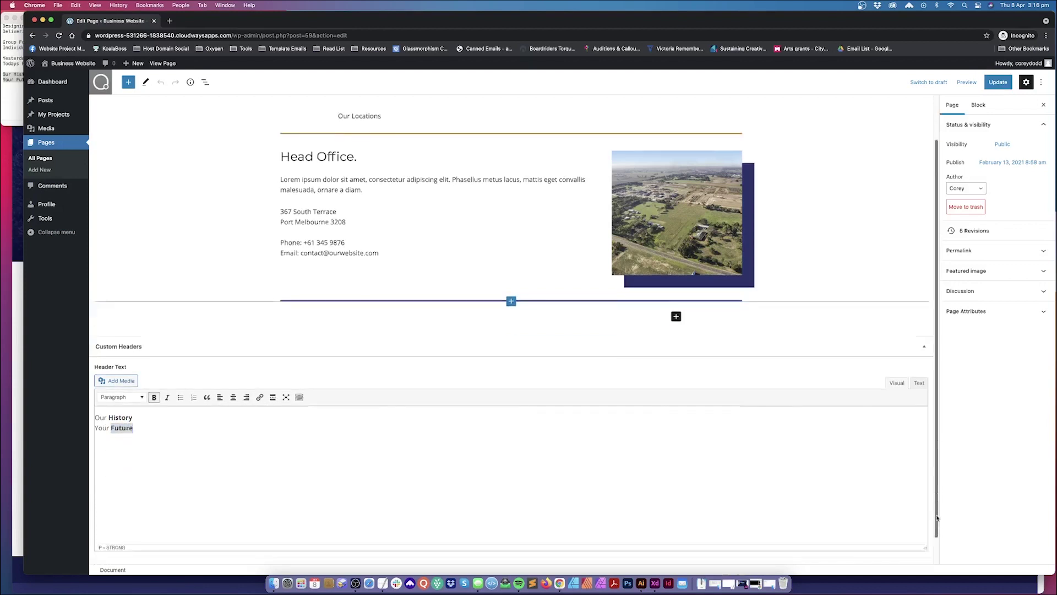
left_click(160, 552)
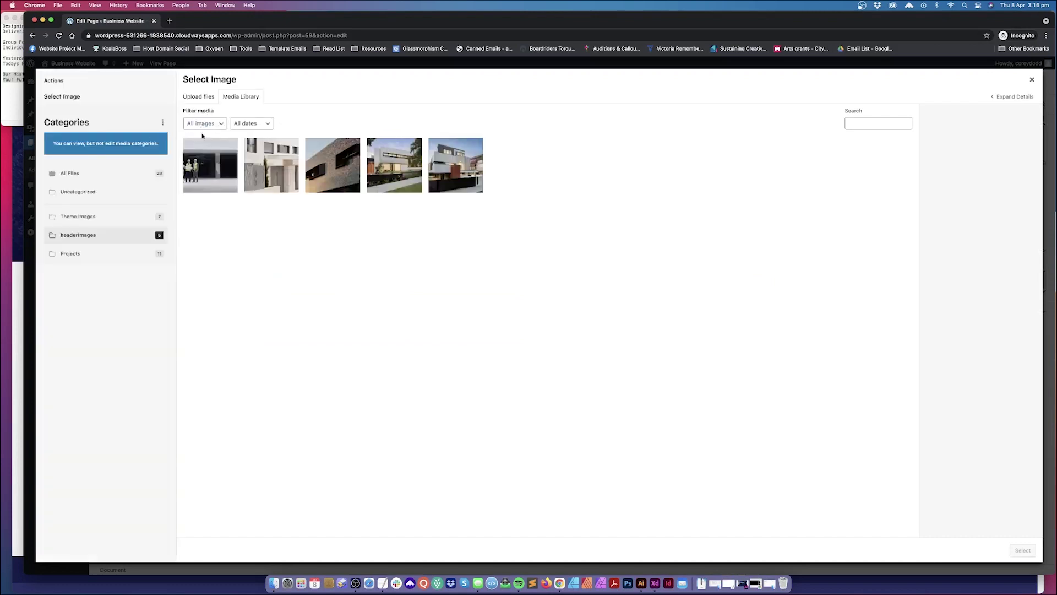
left_click(208, 160)
left_click(1019, 550)
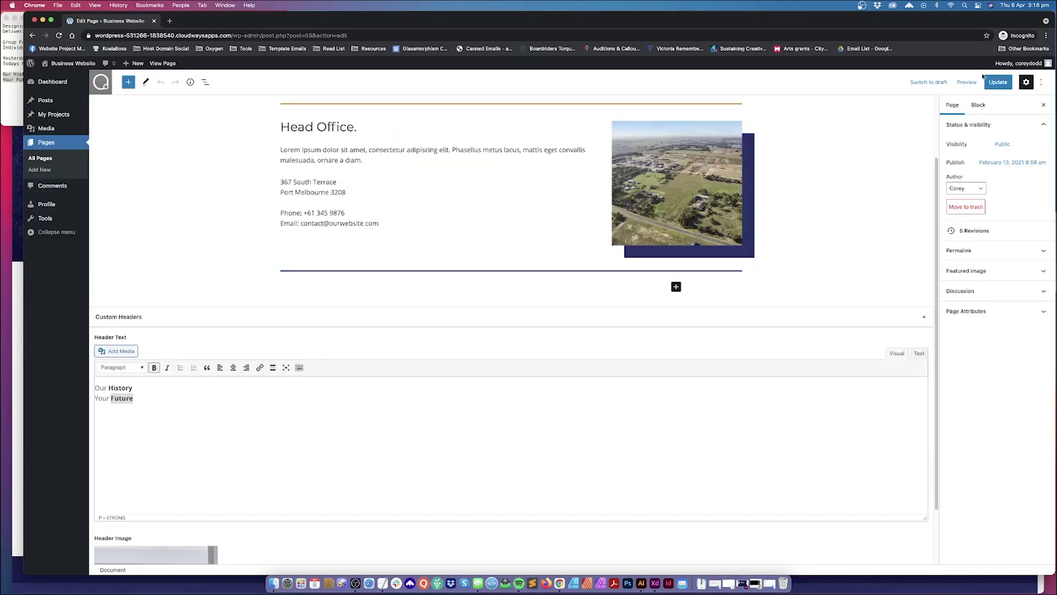
left_click(998, 81)
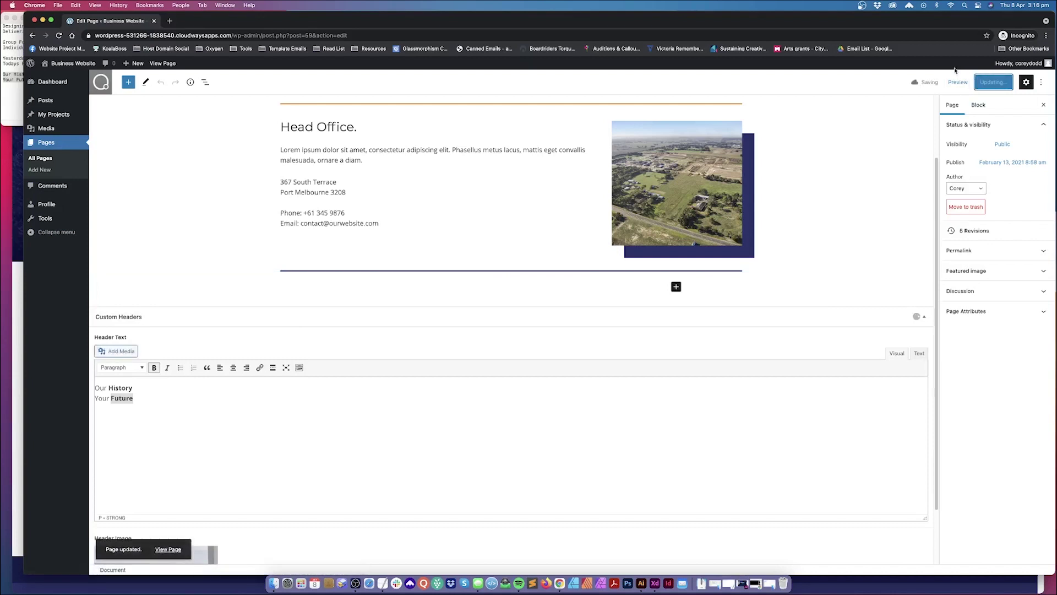
- View the live Contact Us page and check the custom headers on the About, Projects and Team pages before going to Home
left_click(172, 548)
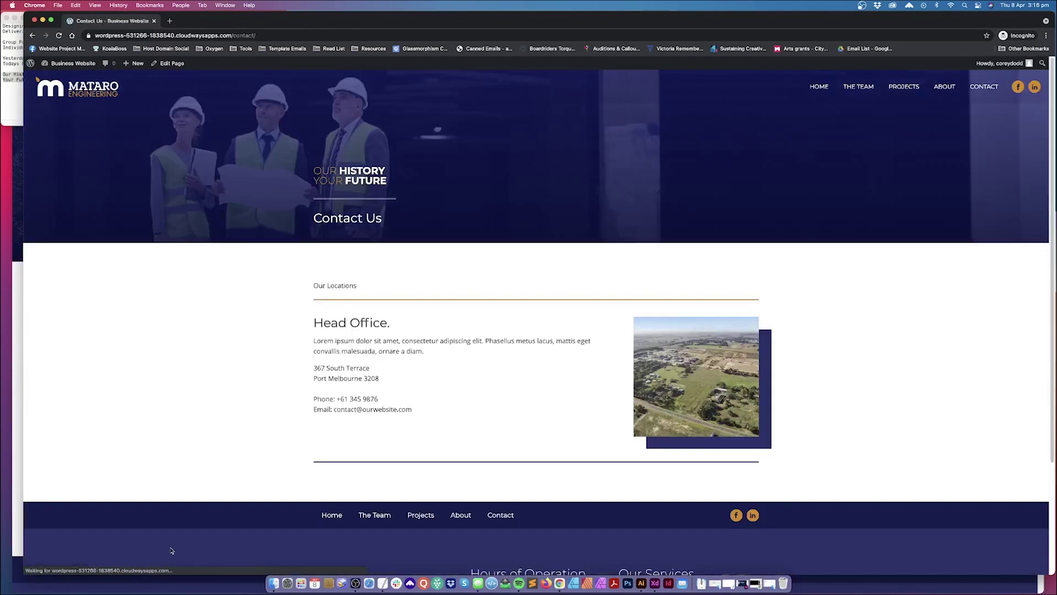
left_click(946, 87)
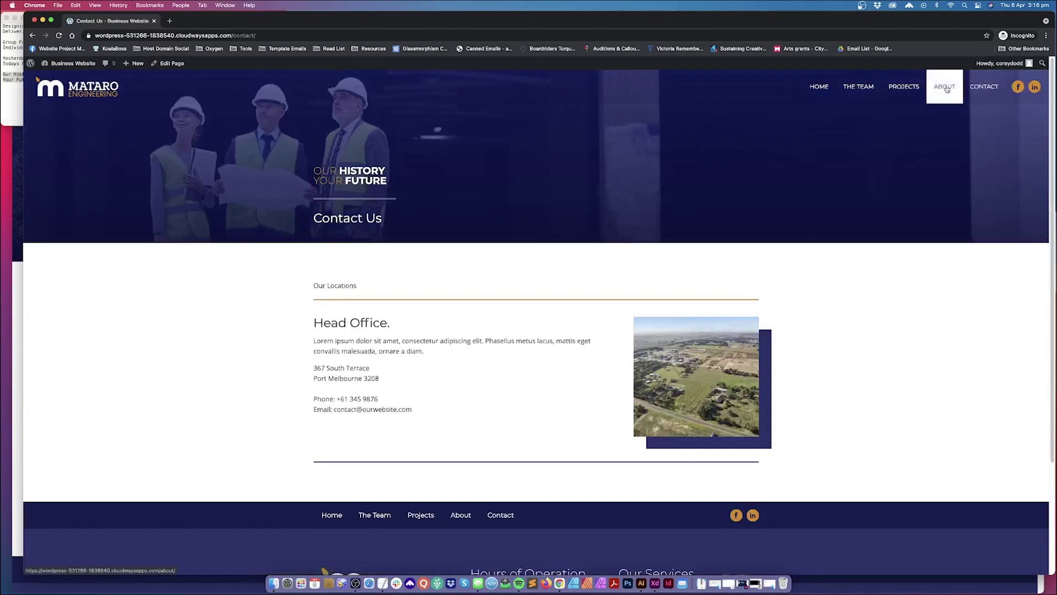
left_click(890, 90)
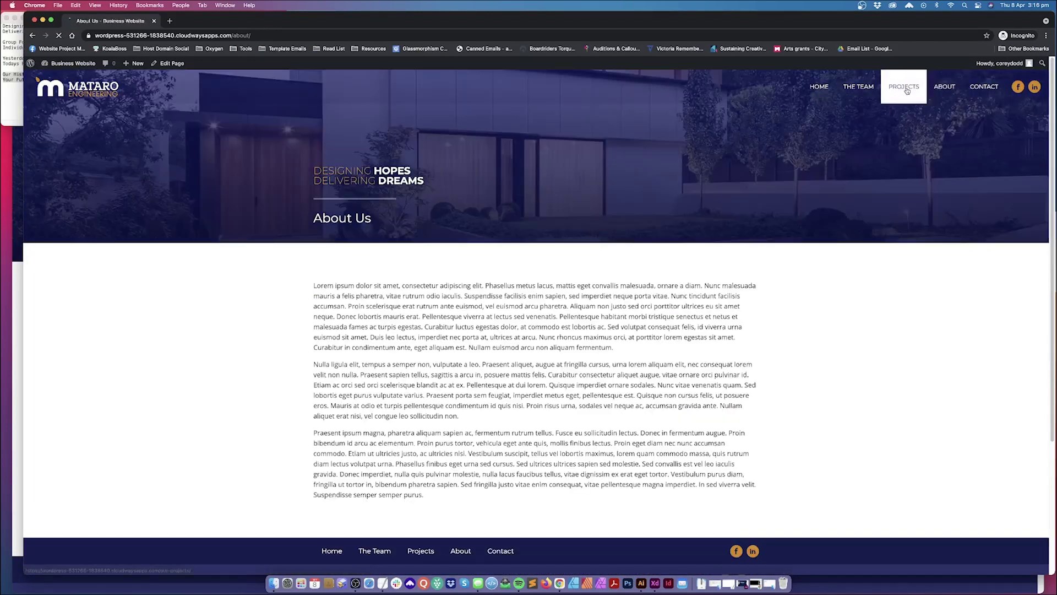
left_click(858, 88)
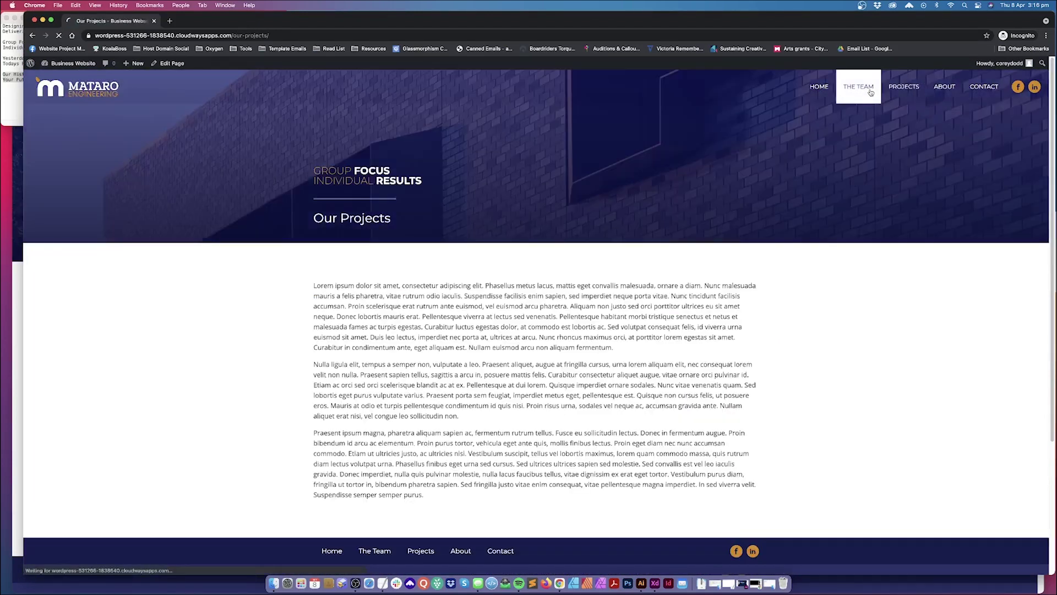
left_click(814, 87)
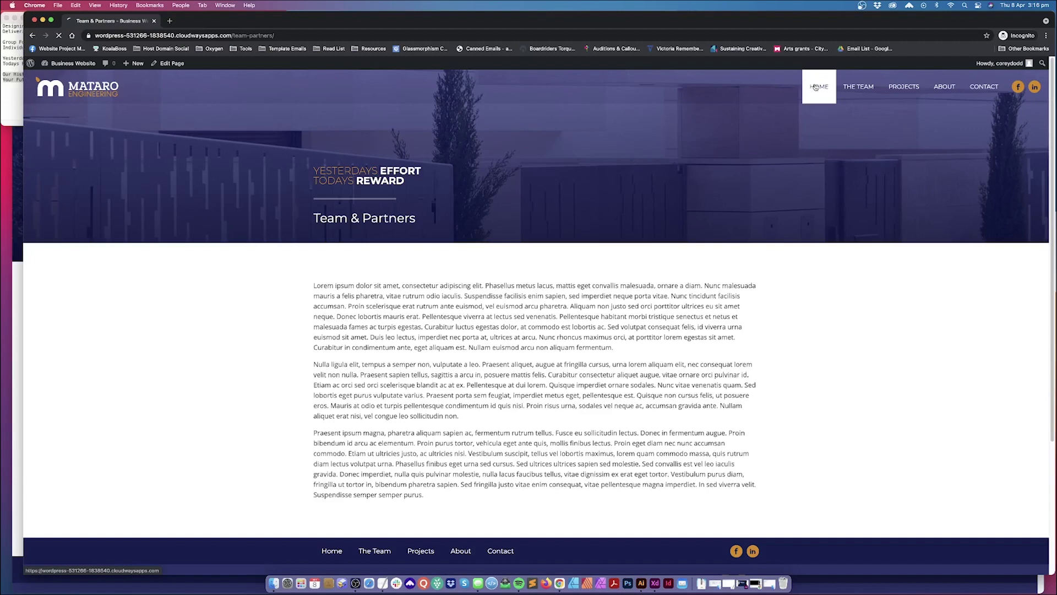